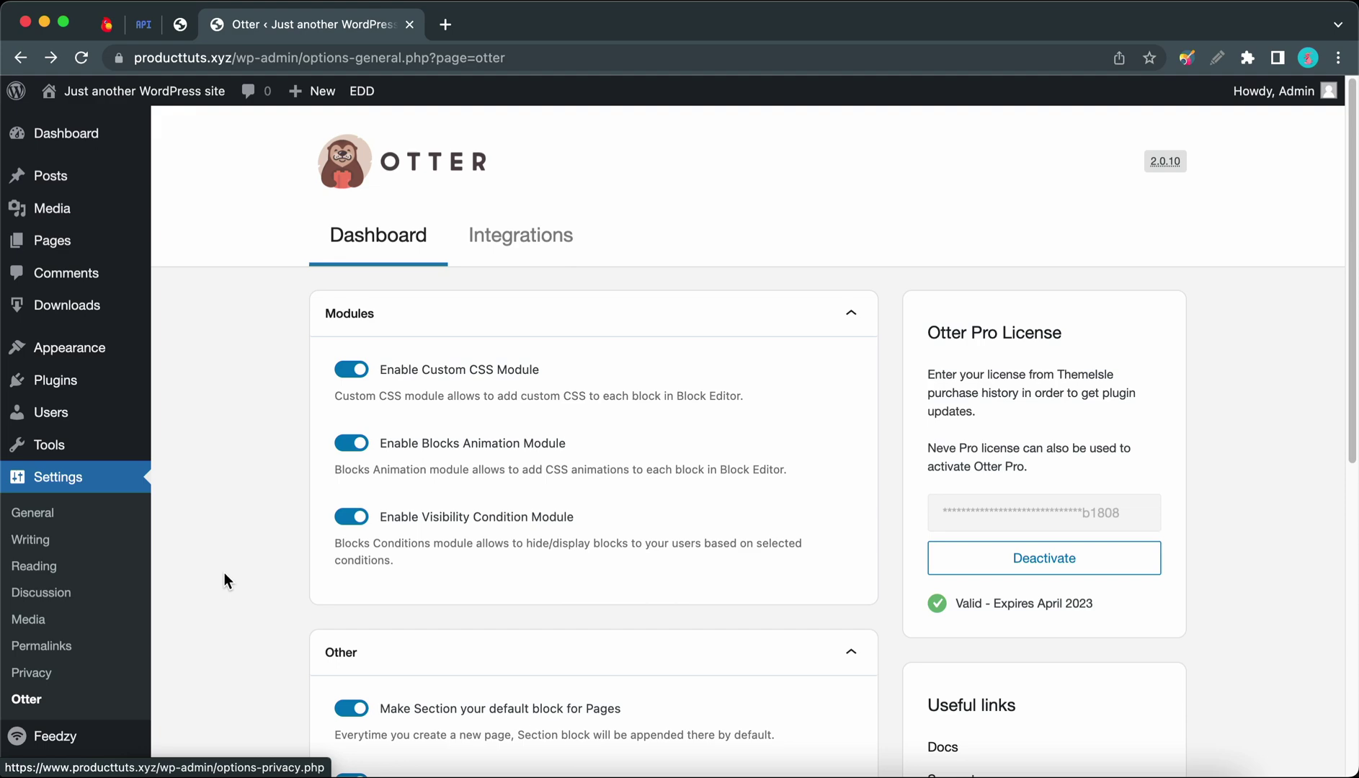
Open a new Page in a background tab and inspect its automatically added Section block.
{"action": "scroll", "coordinate": [459, 423], "scroll_direction": "down", "scroll_amount": 5}
{"action": "scroll", "coordinate": [459, 424], "scroll_direction": "up", "scroll_amount": 5}
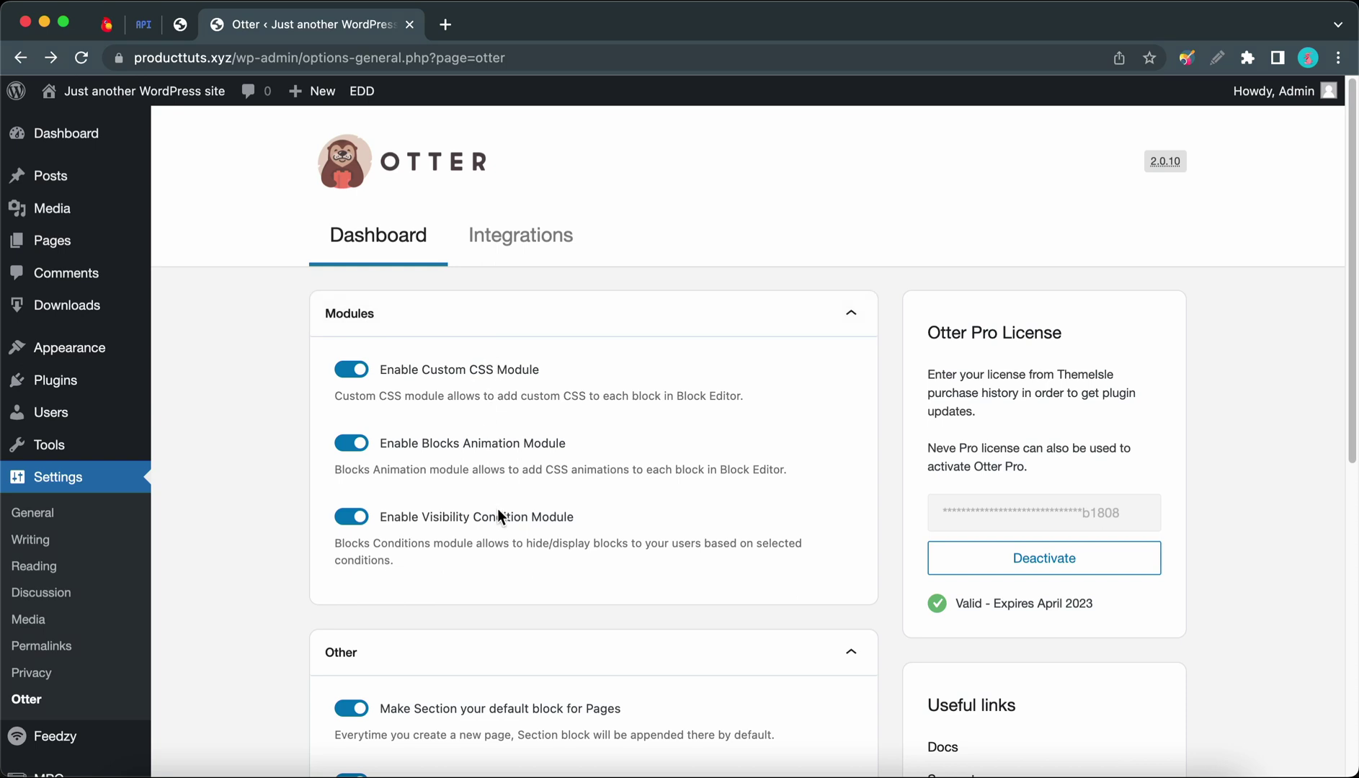
{"action": "mouse_move", "coordinate": [312, 91]}
{"action": "right_click", "coordinate": [311, 174]}
{"action": "left_click", "coordinate": [357, 184]}
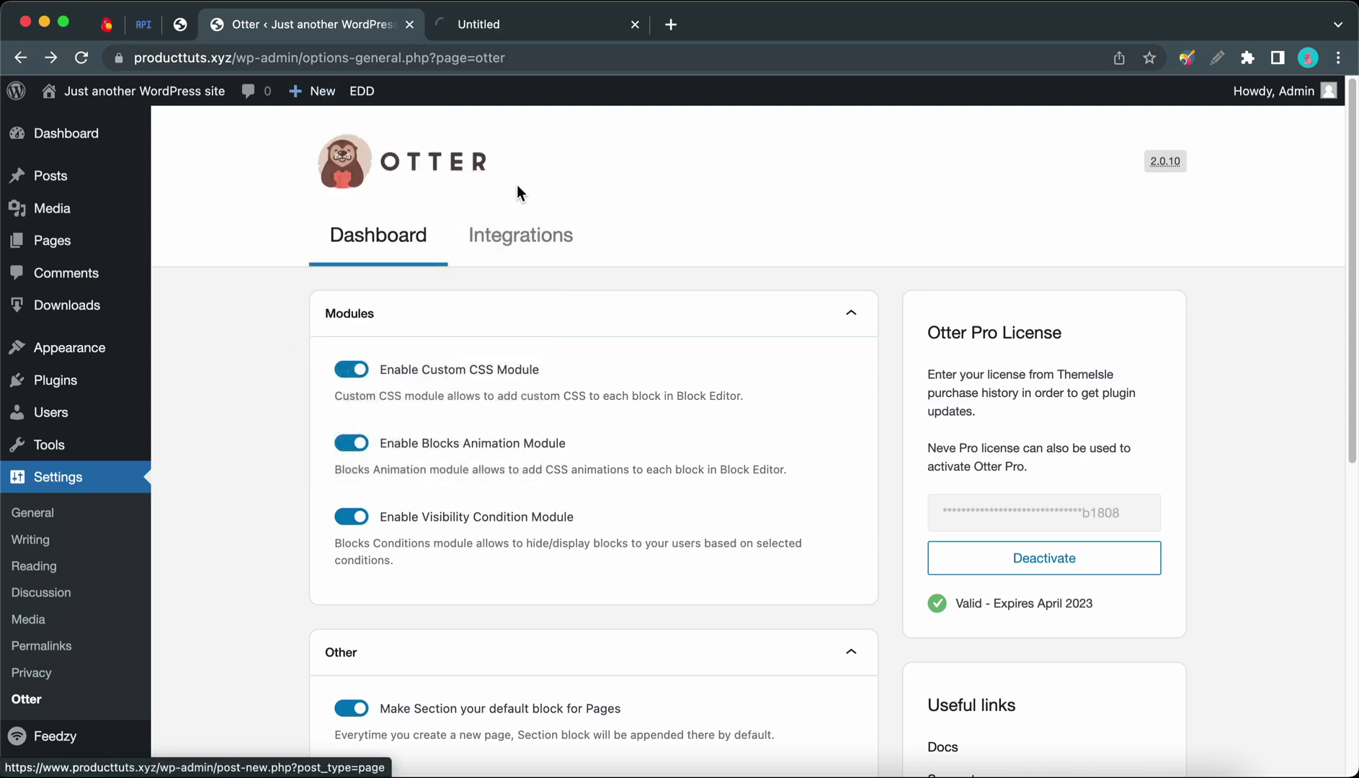
{"action": "left_click", "coordinate": [580, 29]}
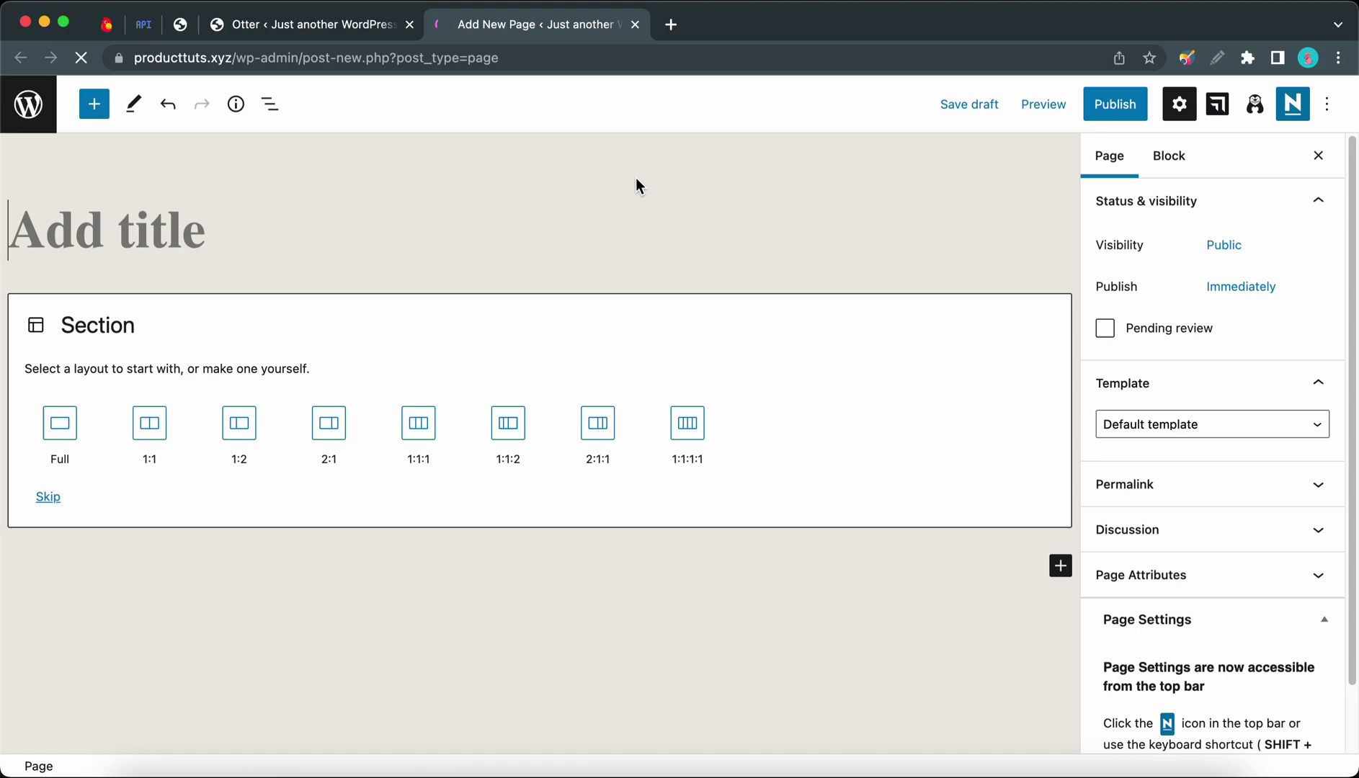
{"action": "left_click", "coordinate": [997, 432]}
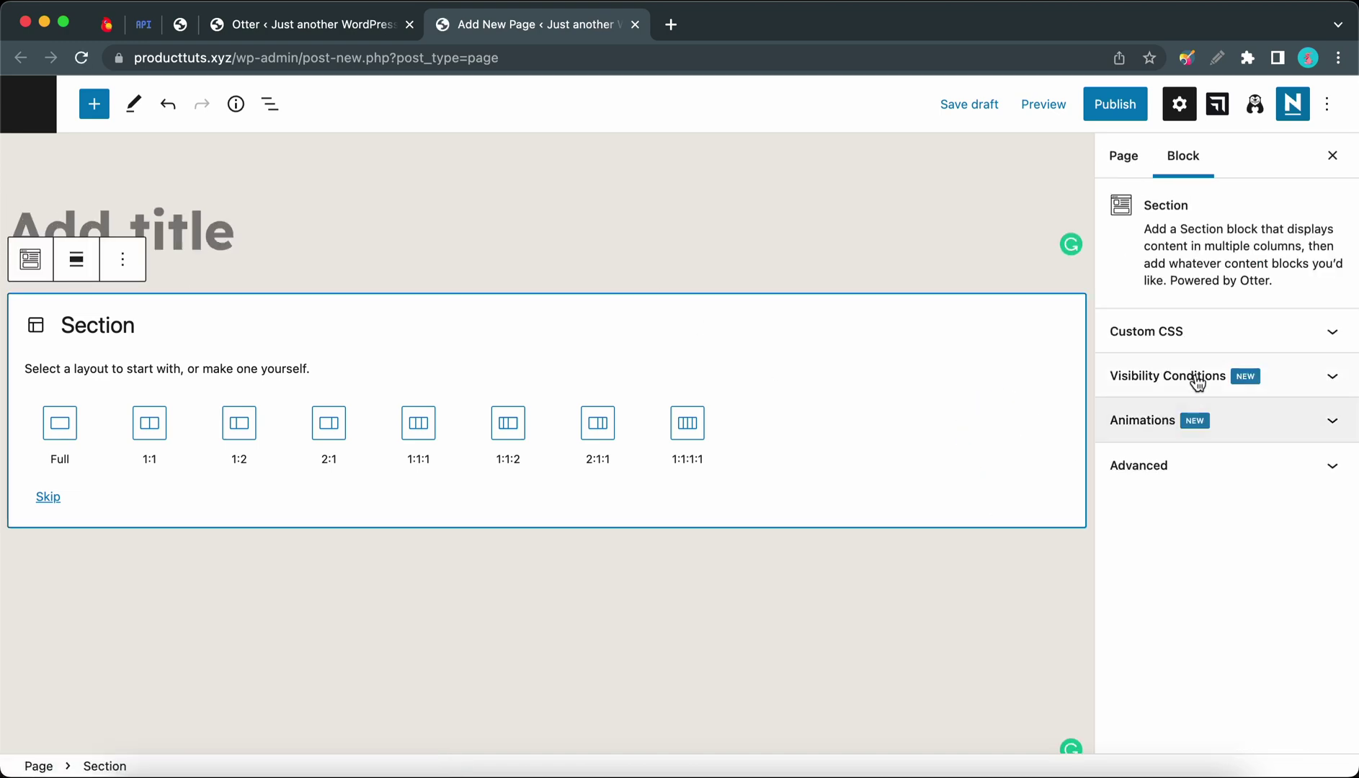
Switch off 'Make Section your default block for Pages' in the Otter settings.
{"action": "left_click", "coordinate": [364, 26]}
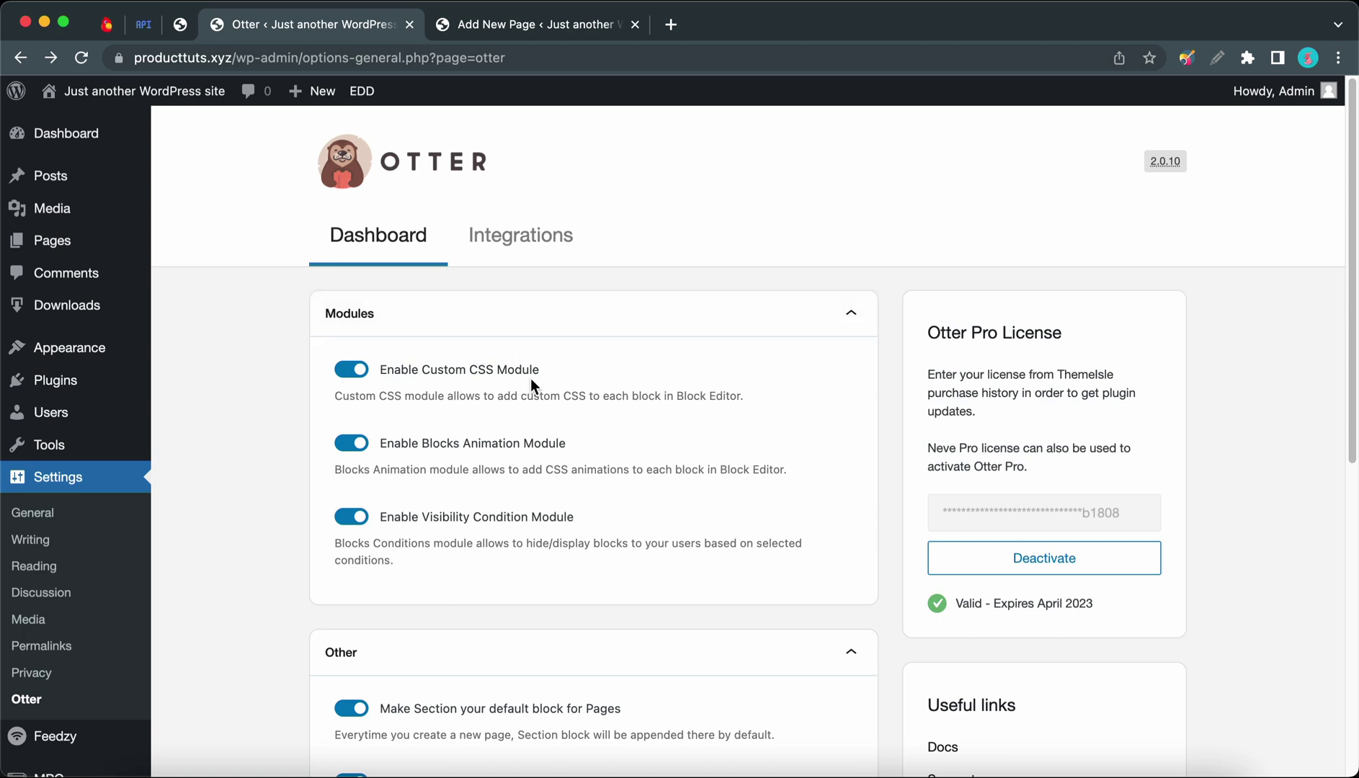
{"action": "scroll", "coordinate": [531, 384], "scroll_direction": "down", "scroll_amount": 3}
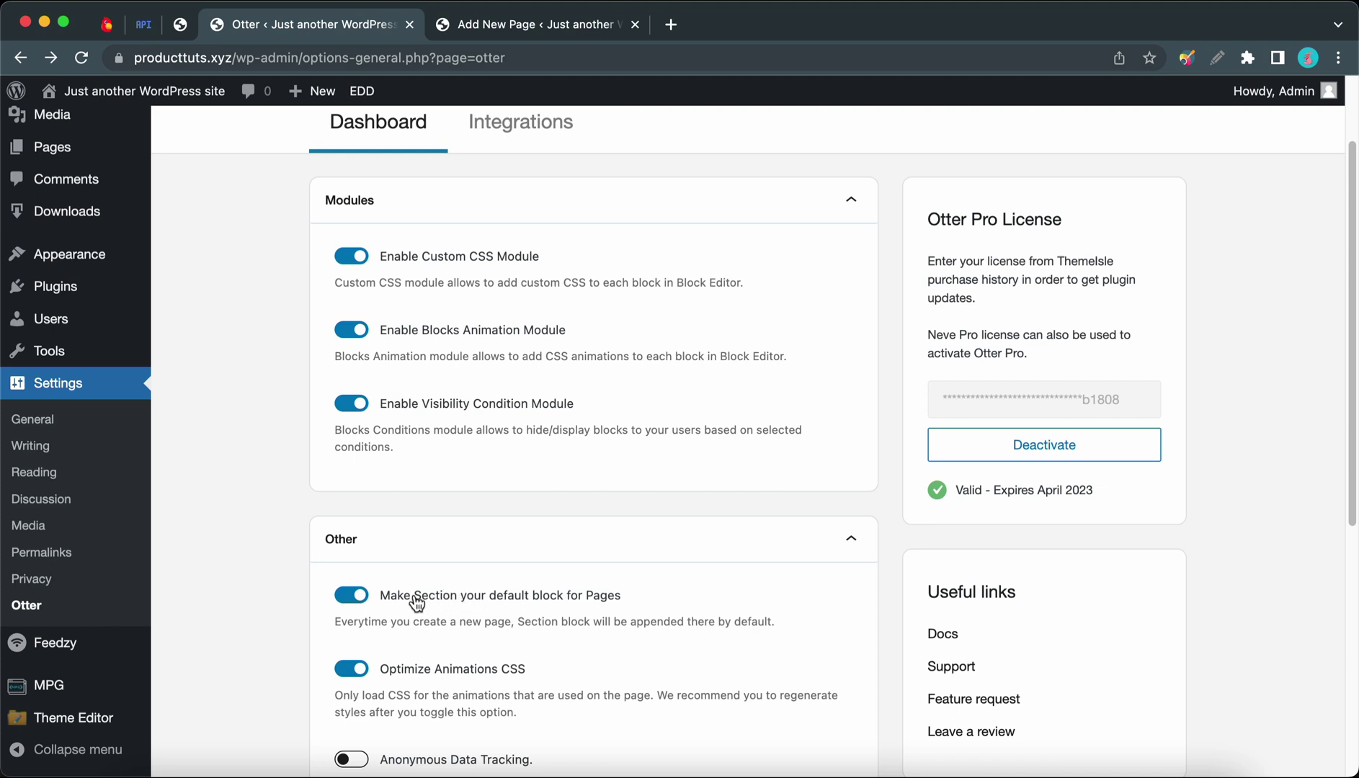
{"action": "left_click", "coordinate": [364, 594]}
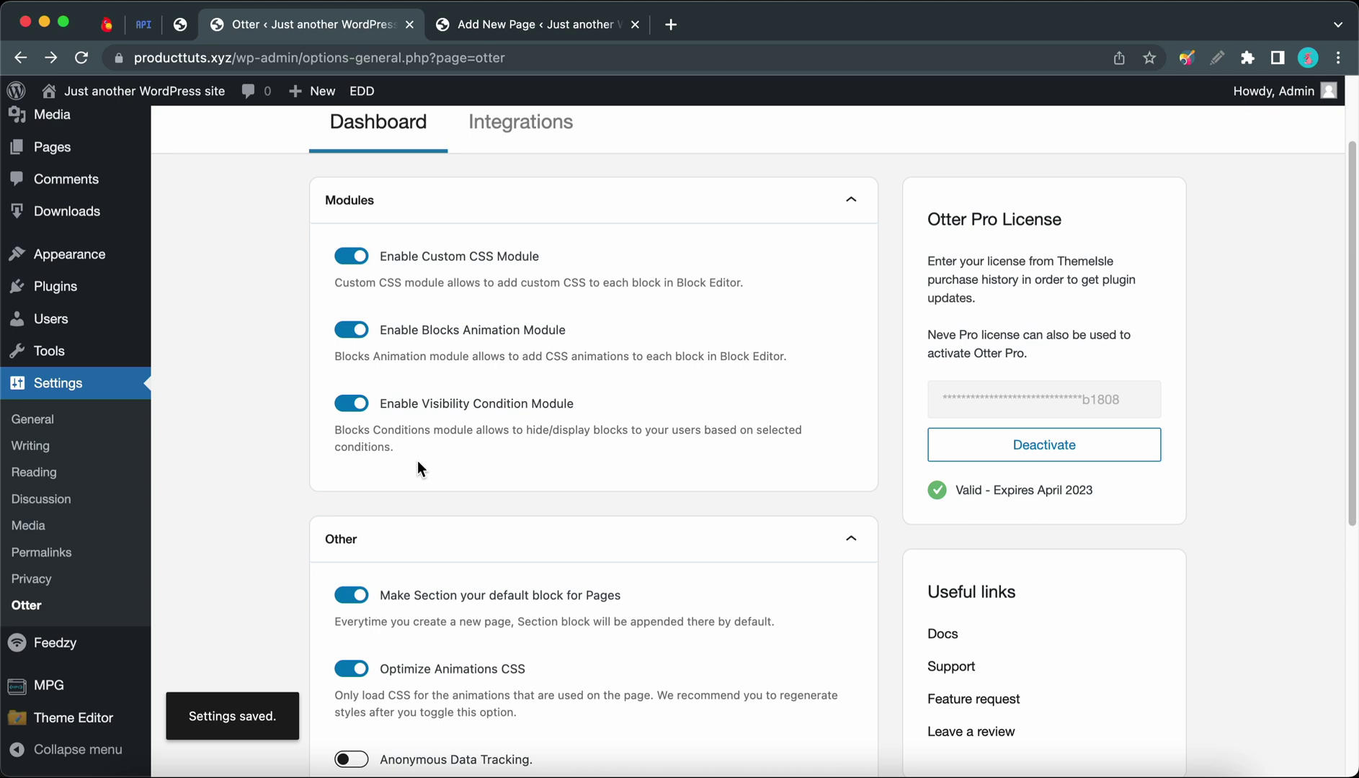
Reload the test page to confirm no Section block appears, then close it.
{"action": "left_click", "coordinate": [518, 32]}
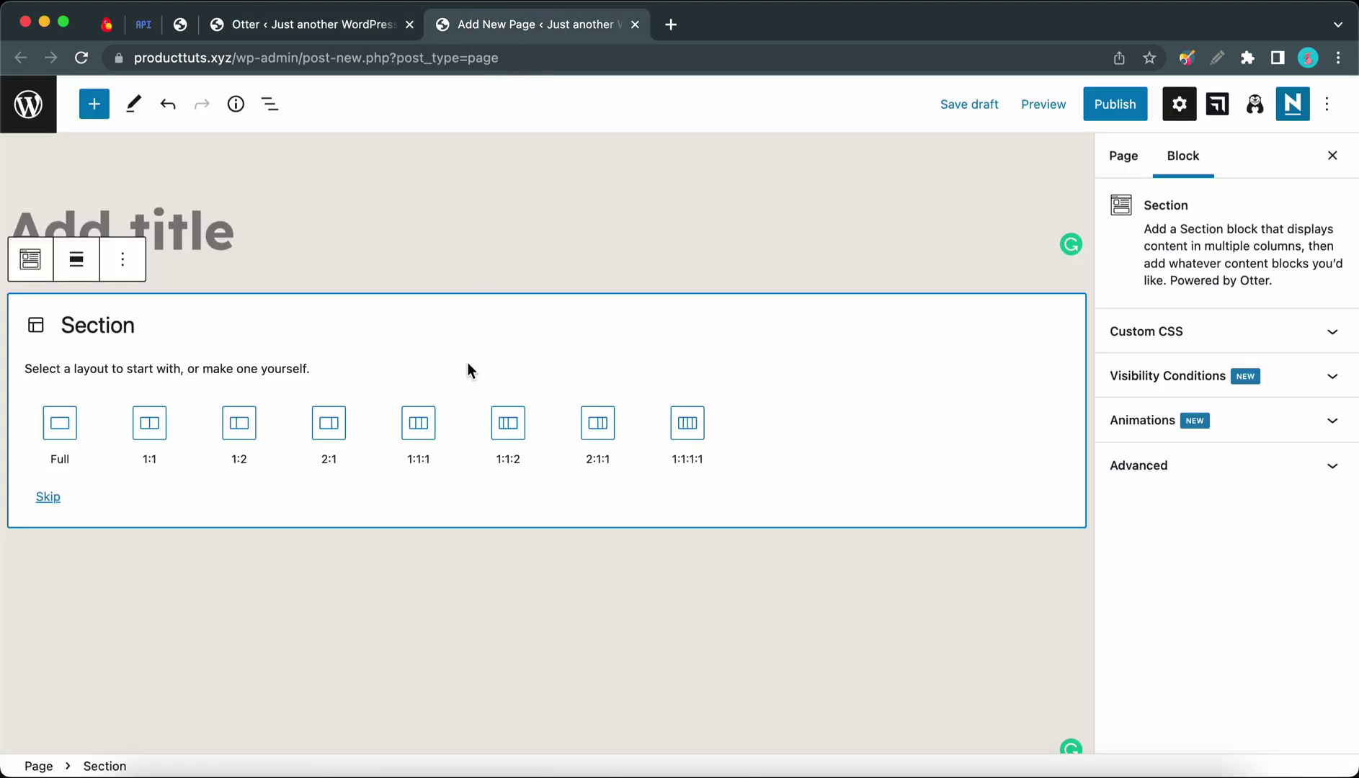
{"action": "left_click", "coordinate": [79, 60]}
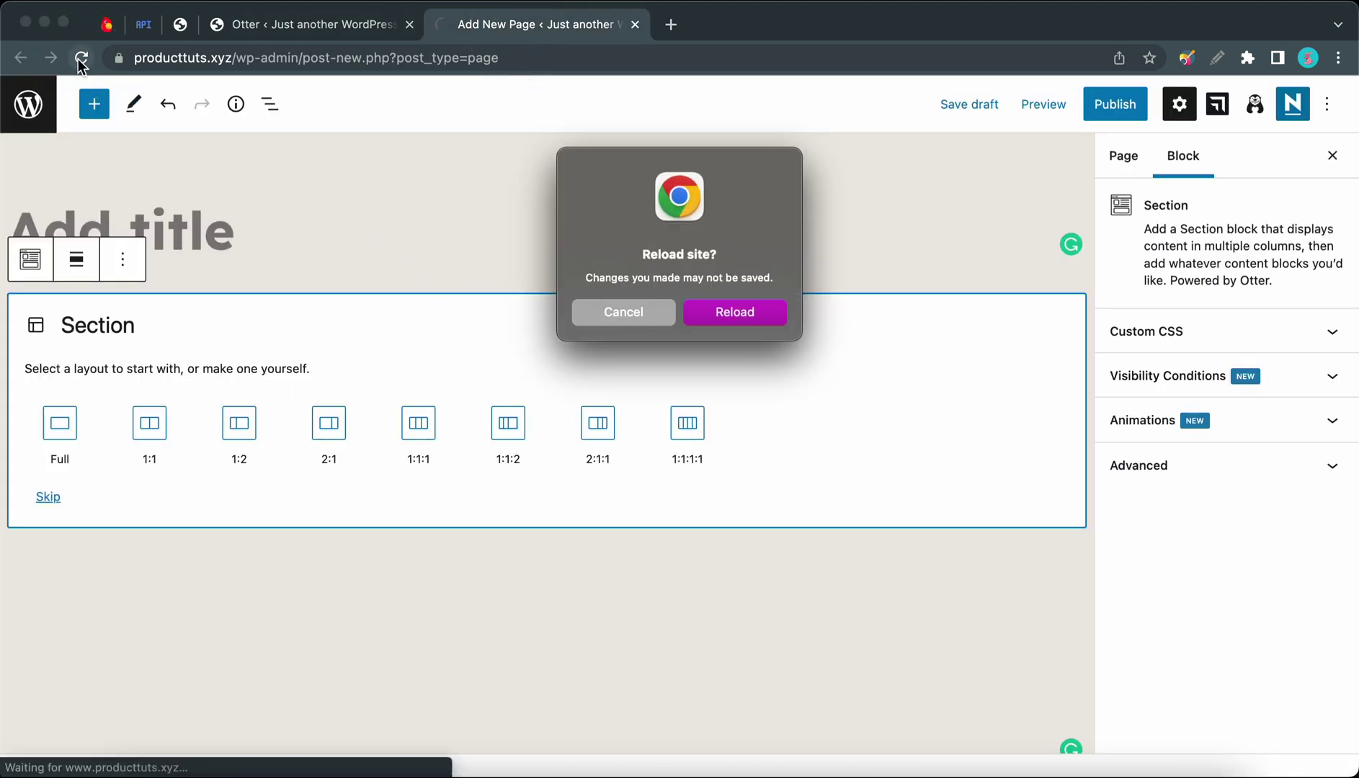
{"action": "left_click", "coordinate": [741, 318]}
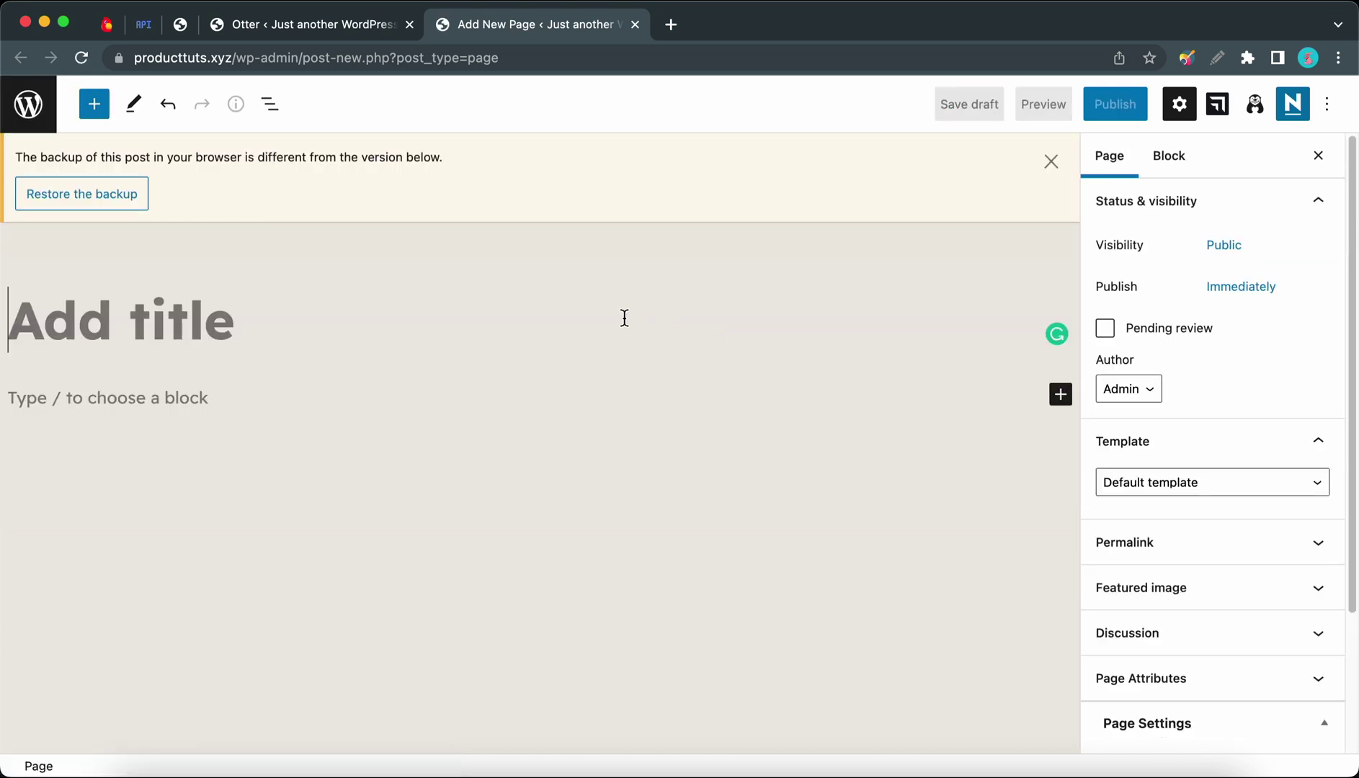
{"action": "left_click", "coordinate": [635, 24]}
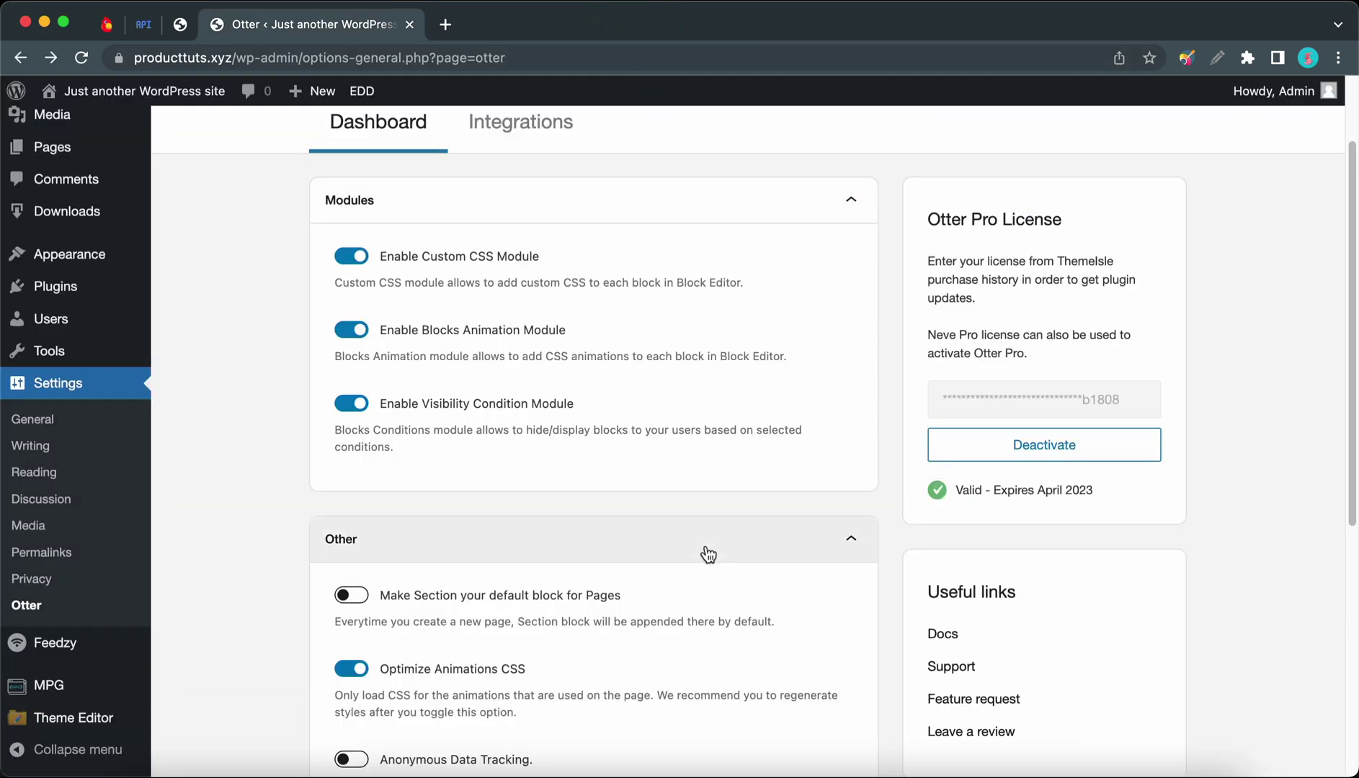
{"action": "scroll", "coordinate": [706, 552], "scroll_direction": "down", "scroll_amount": 3}
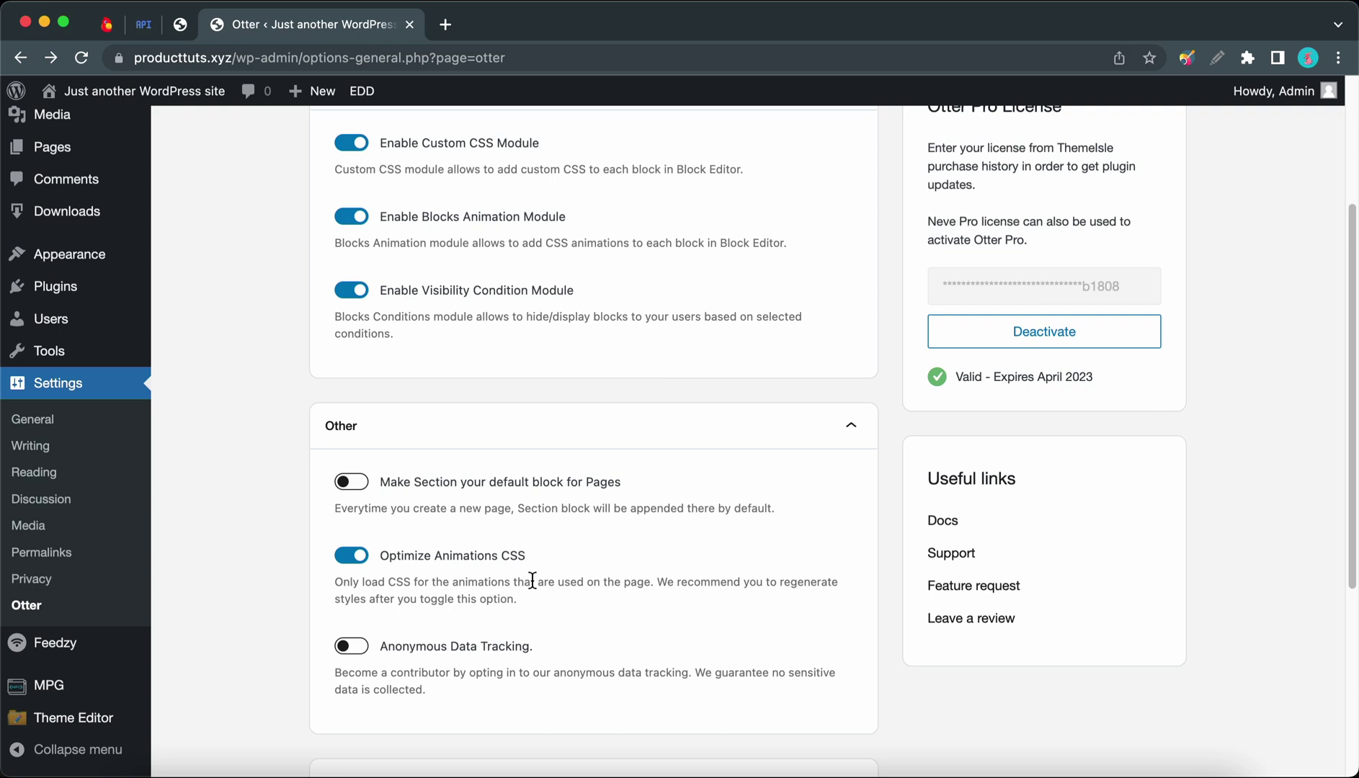
{"action": "scroll", "coordinate": [532, 581], "scroll_direction": "down", "scroll_amount": 3}
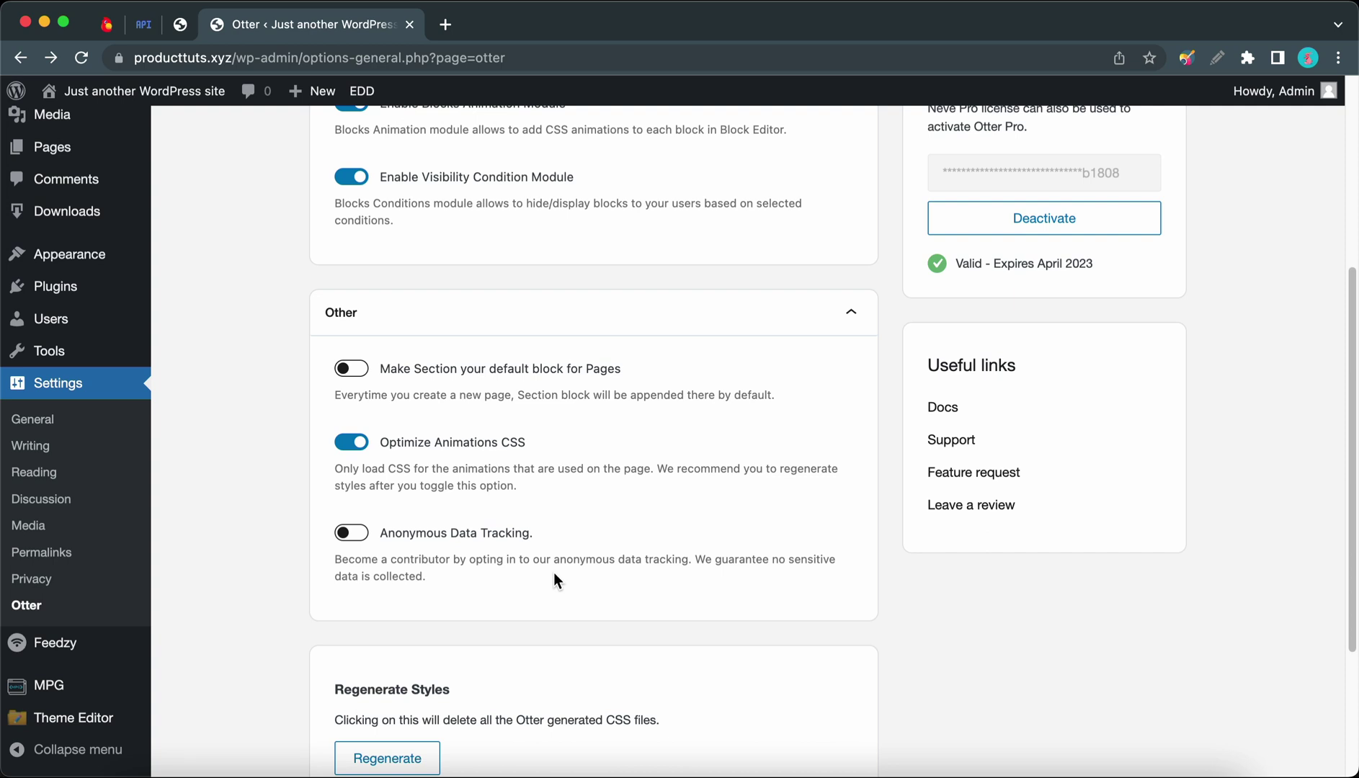
{"action": "scroll", "coordinate": [554, 581], "scroll_direction": "down", "scroll_amount": 3}
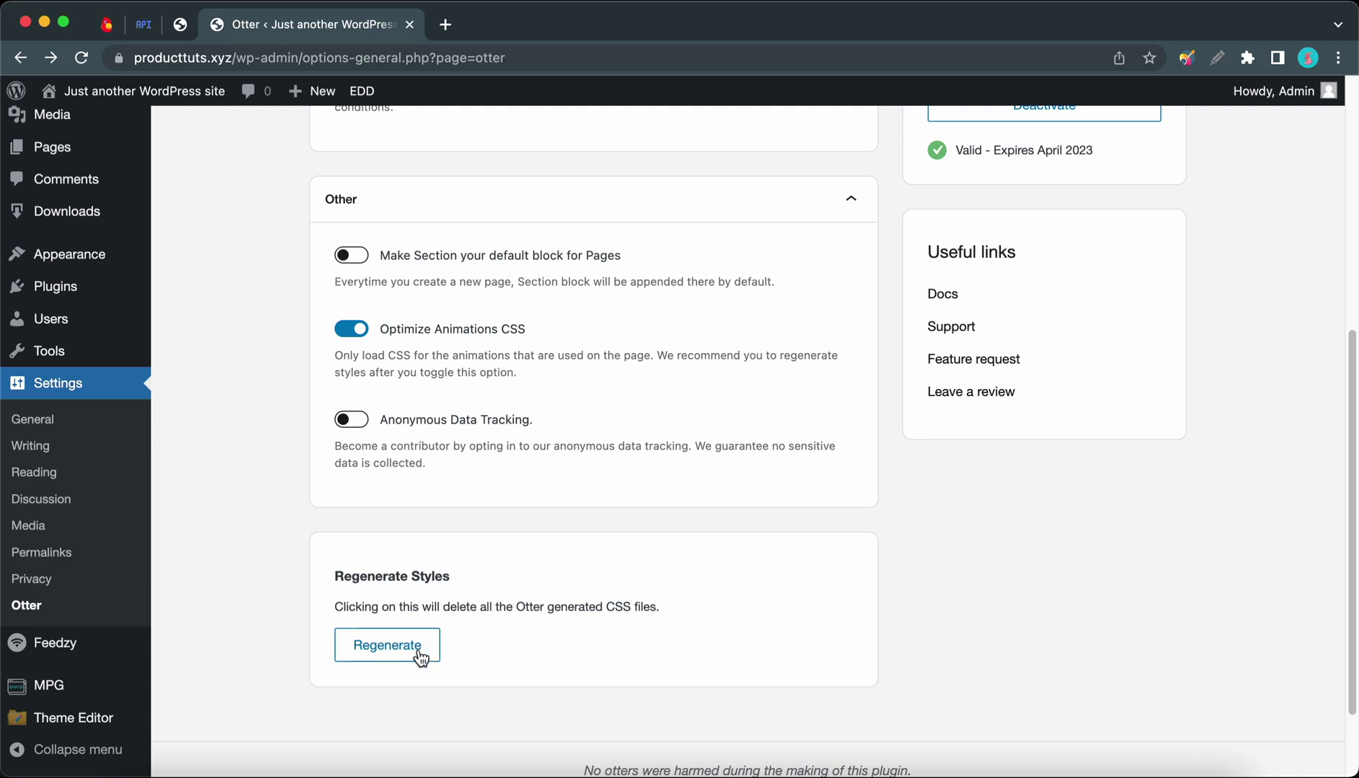
{"action": "scroll", "coordinate": [694, 526], "scroll_direction": "up", "scroll_amount": 10}
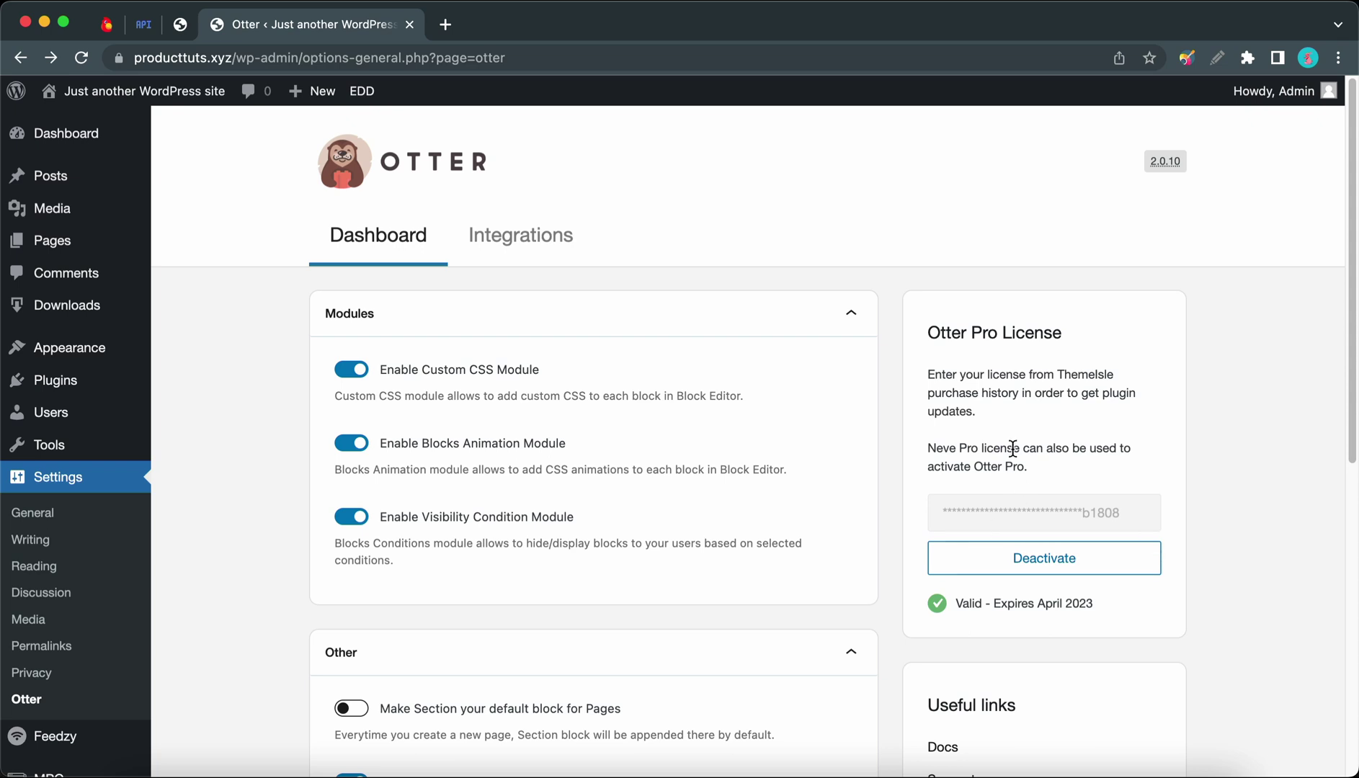
{"action": "scroll", "coordinate": [1012, 449], "scroll_direction": "down", "scroll_amount": 3}
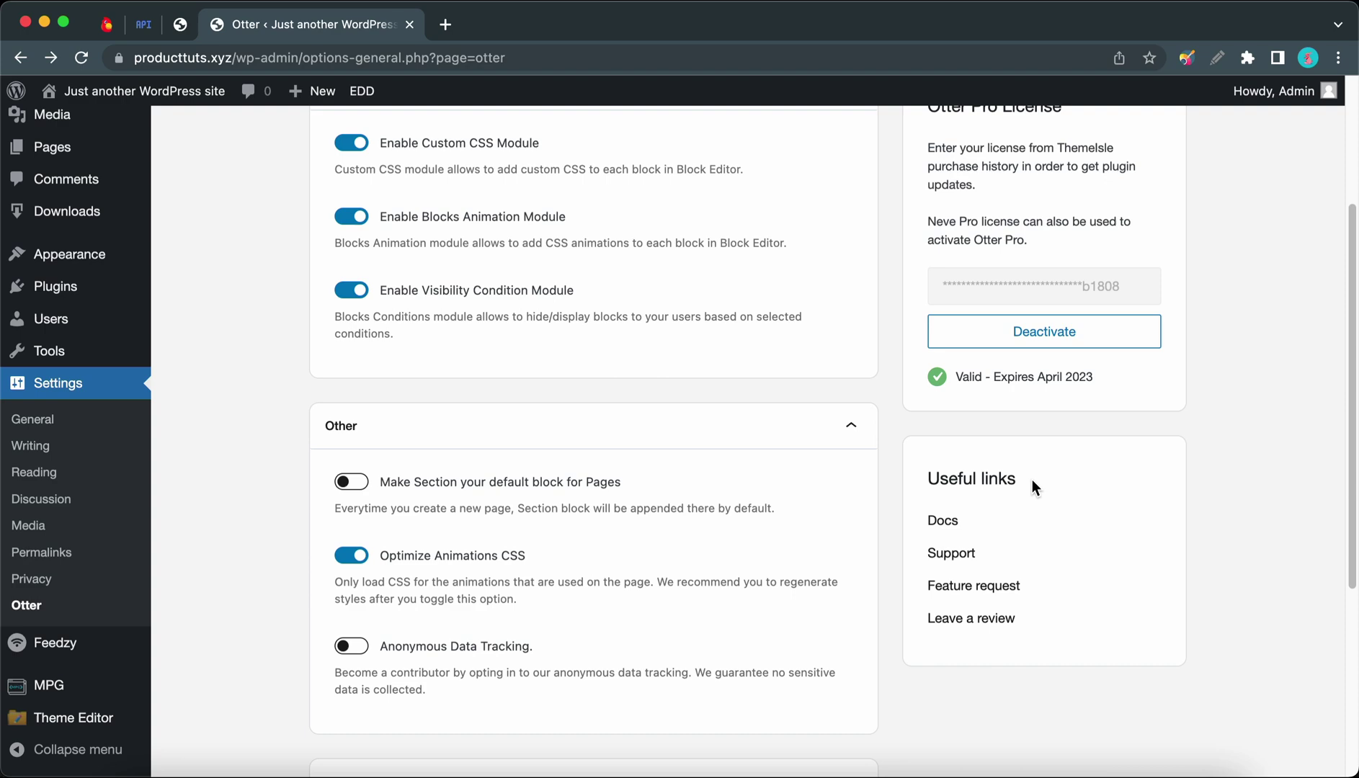
{"action": "scroll", "coordinate": [1035, 475], "scroll_direction": "up", "scroll_amount": 3}
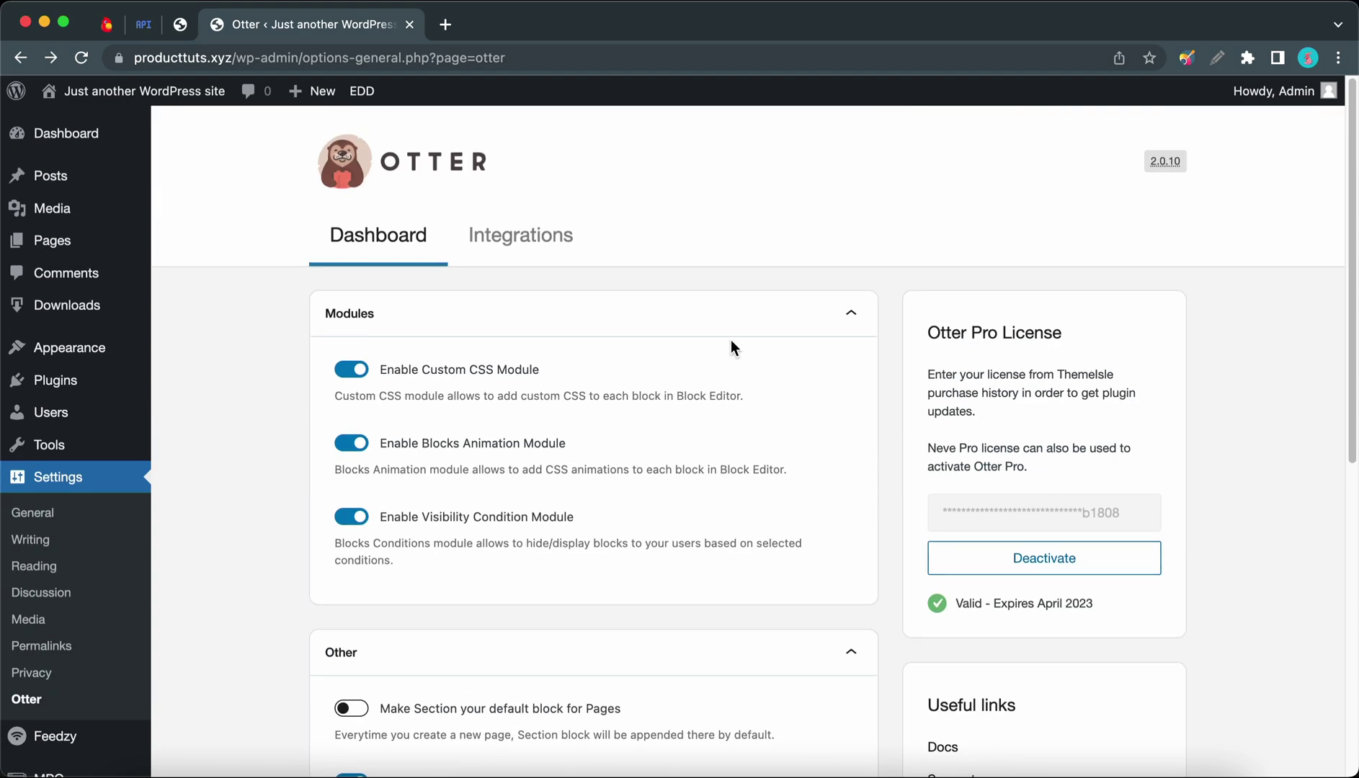
Go to Otter's Integrations settings and follow the Google Maps 'Get API Key' link.
{"action": "left_click", "coordinate": [525, 237]}
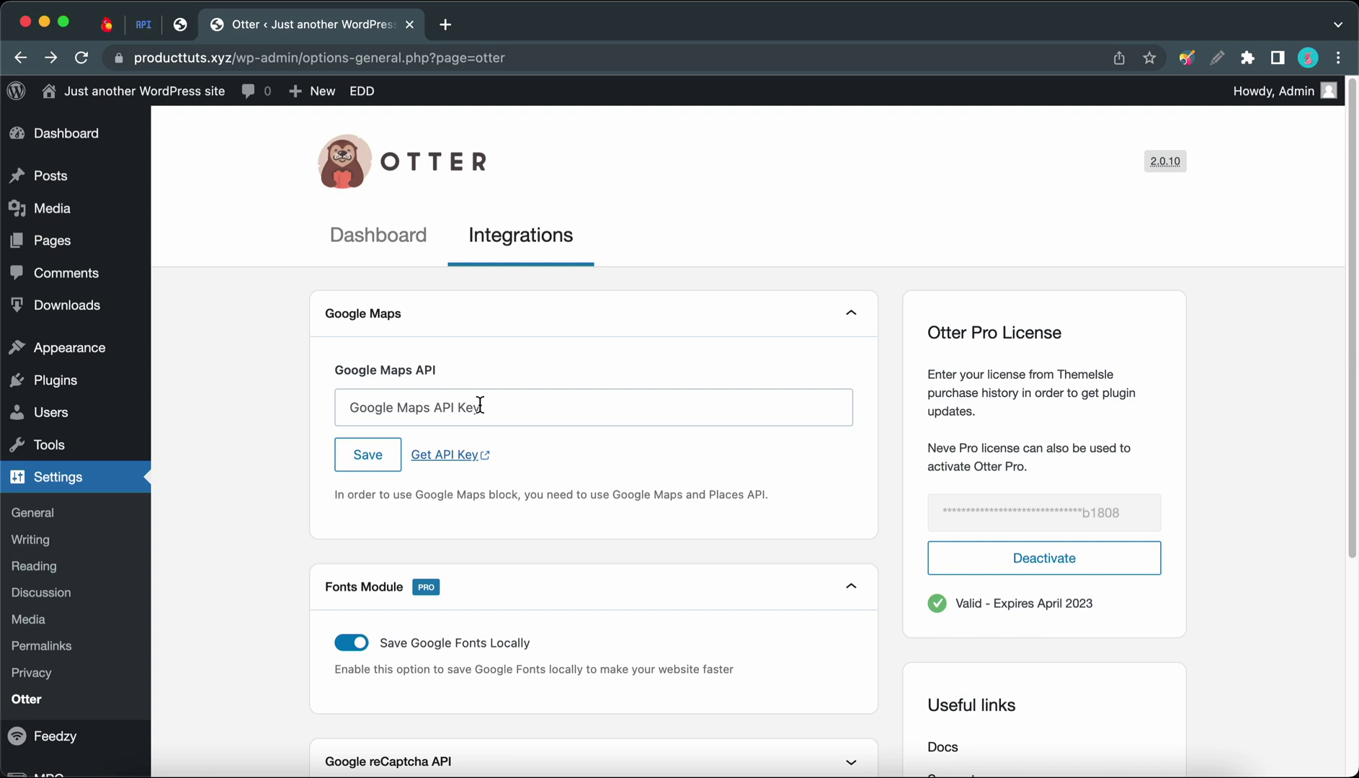
{"action": "left_click", "coordinate": [479, 462]}
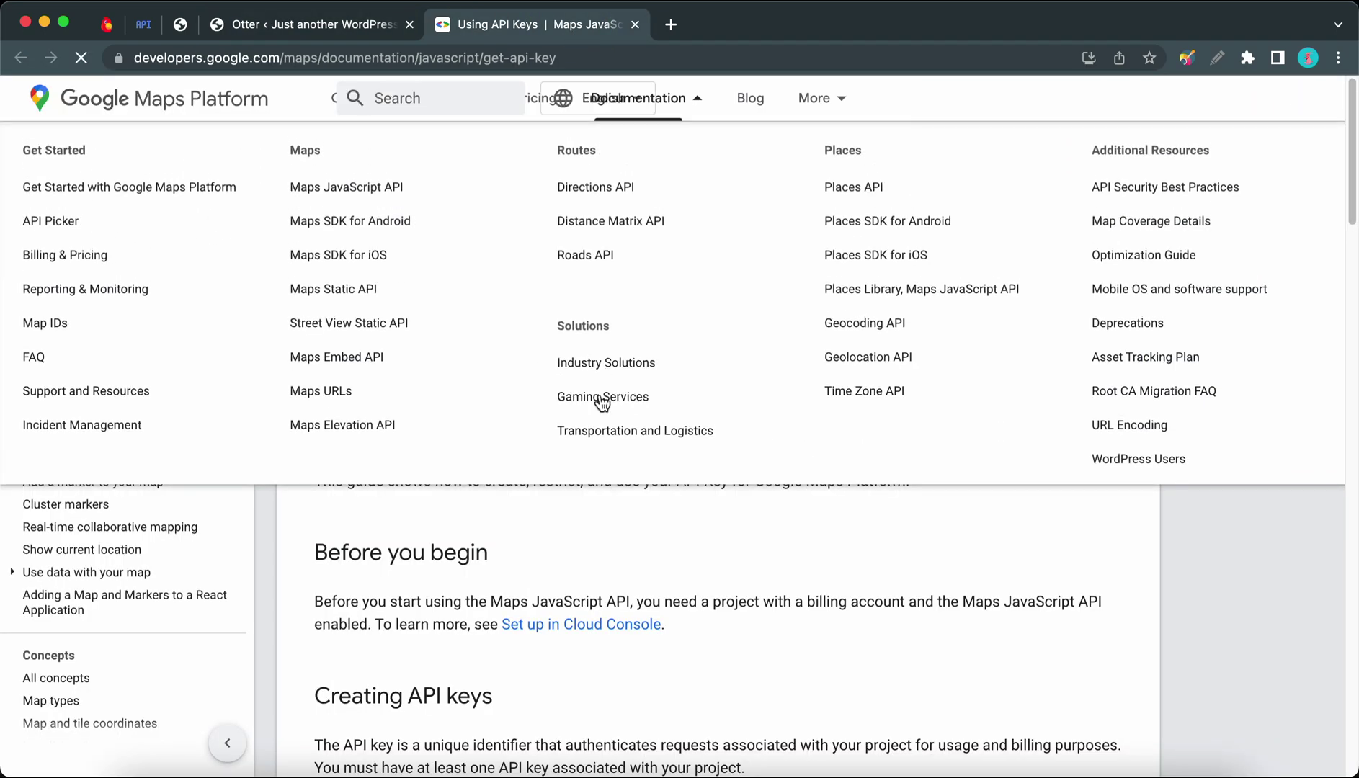
Close the Maps 'Using API Keys' docs and copy the key from the Cloud Console API key dialog.
{"action": "scroll", "coordinate": [612, 500], "scroll_direction": "down", "scroll_amount": 3}
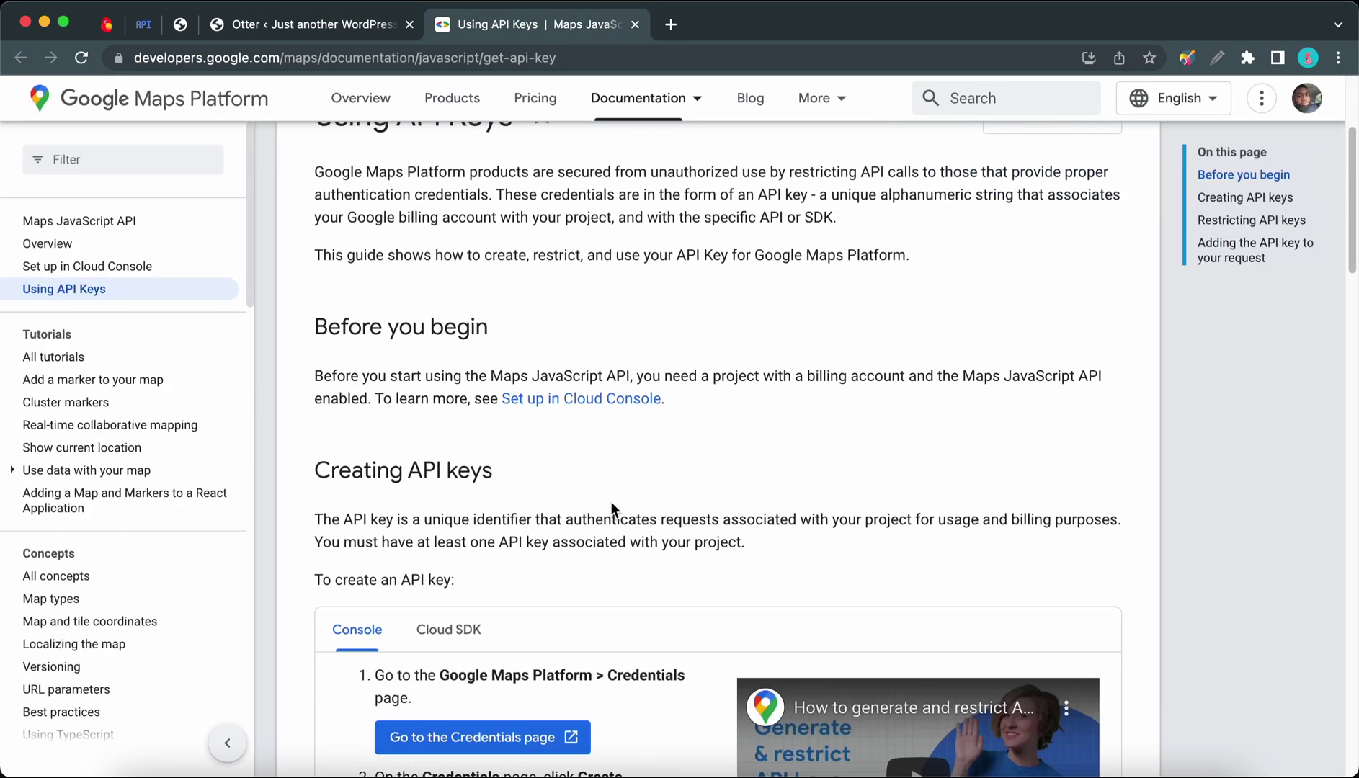
{"action": "scroll", "coordinate": [611, 500], "scroll_direction": "down", "scroll_amount": 10}
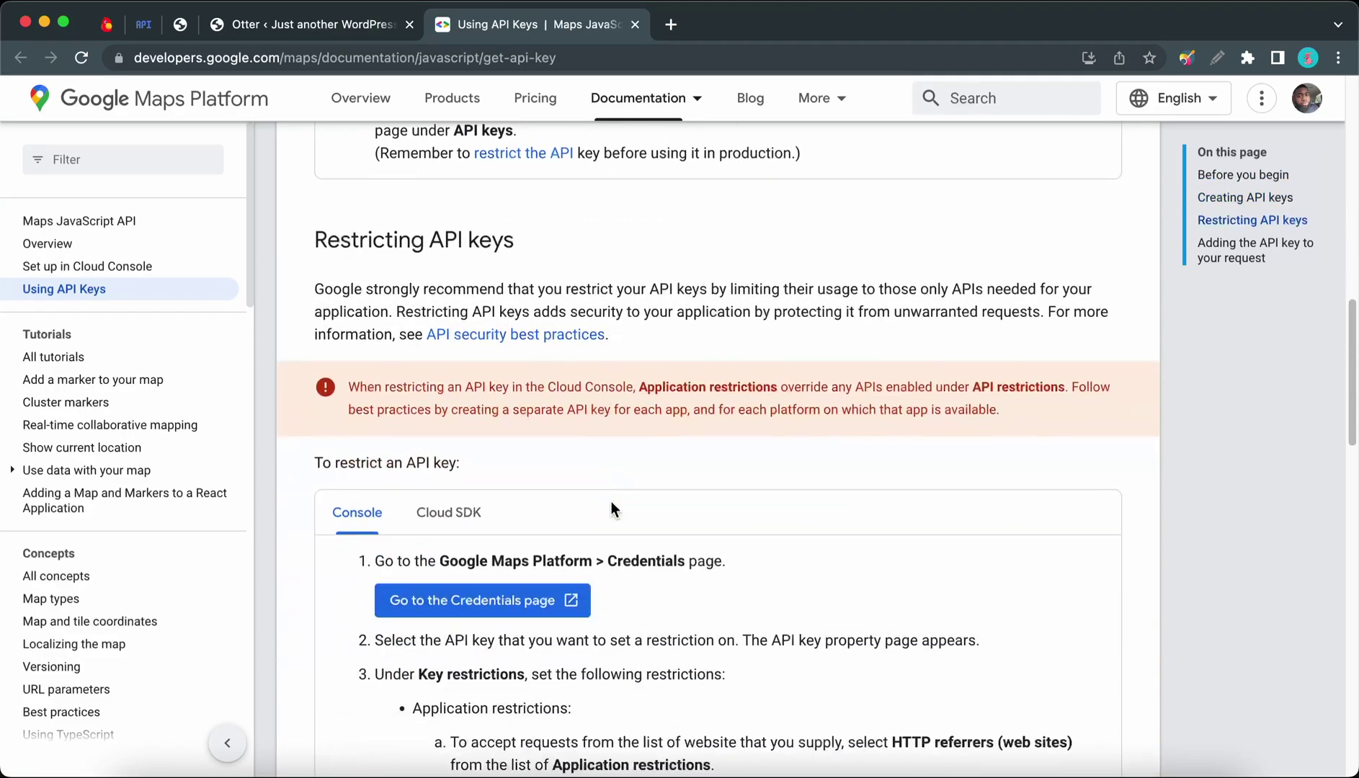
{"action": "scroll", "coordinate": [611, 501], "scroll_direction": "down", "scroll_amount": 9}
{"action": "scroll", "coordinate": [611, 501], "scroll_direction": "up", "scroll_amount": 7}
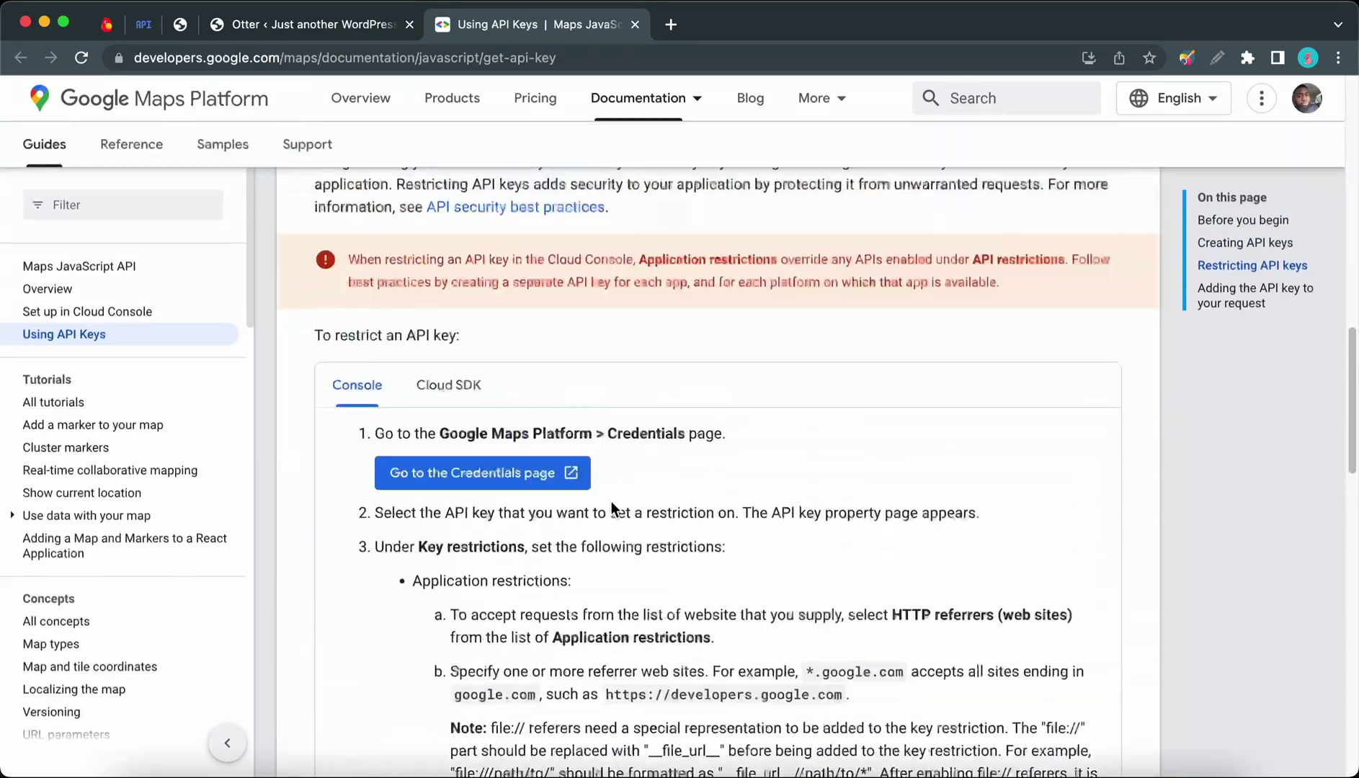
{"action": "scroll", "coordinate": [611, 508], "scroll_direction": "up", "scroll_amount": 14}
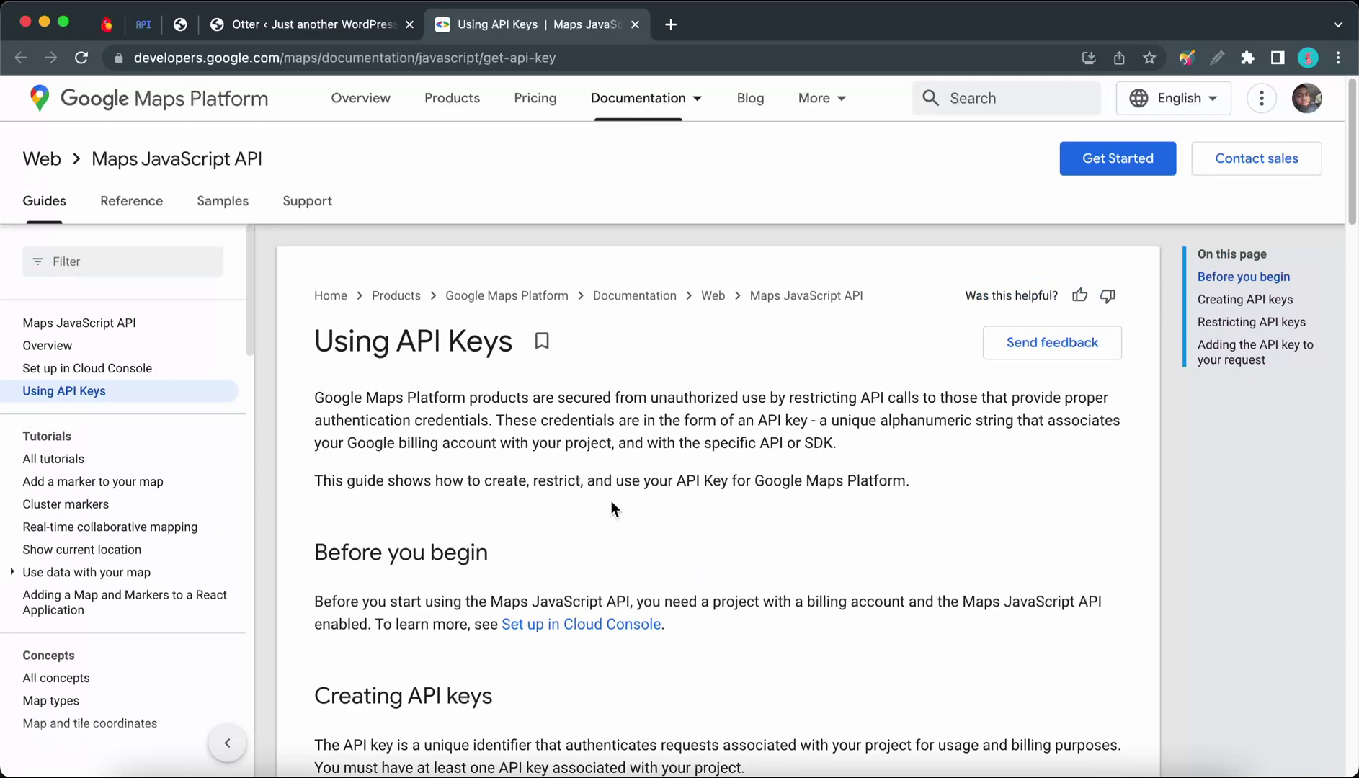
{"action": "key", "text": "super+w"}
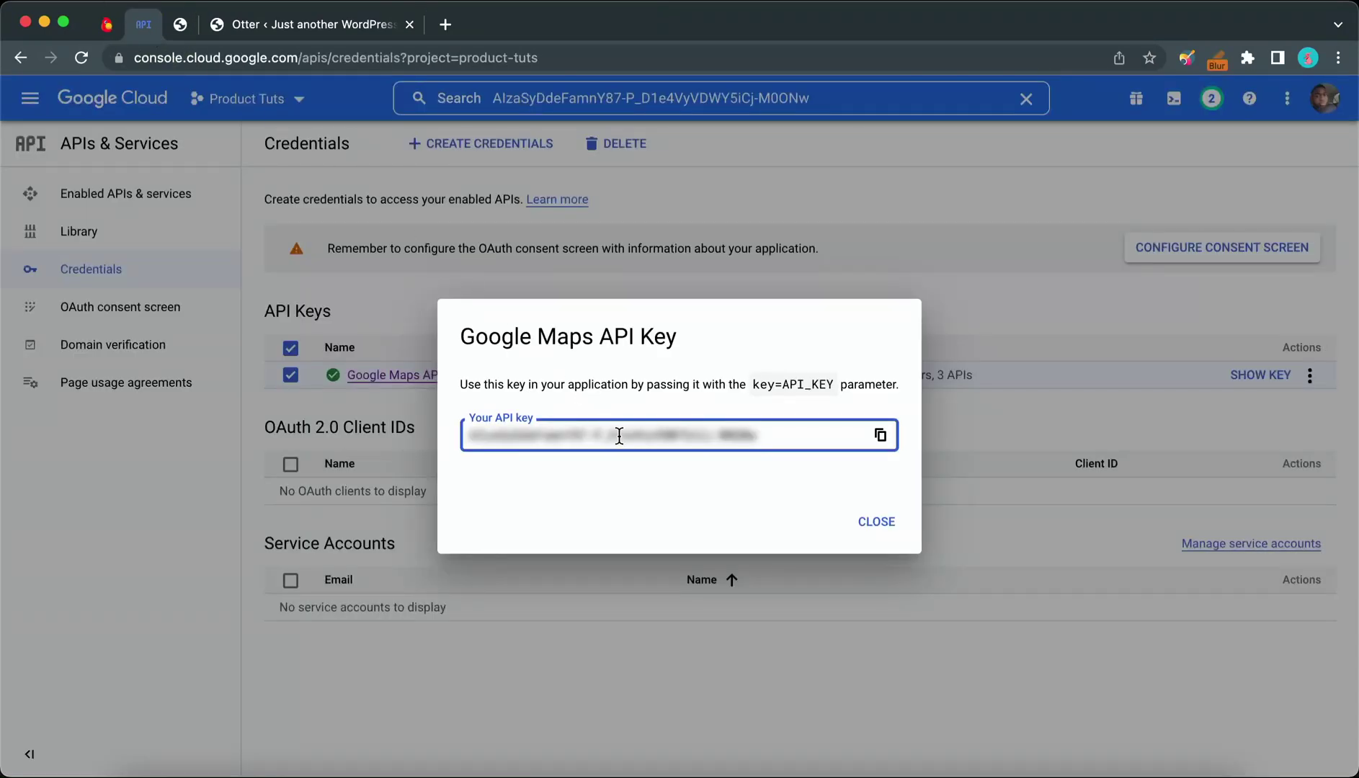
{"action": "left_click", "coordinate": [879, 436]}
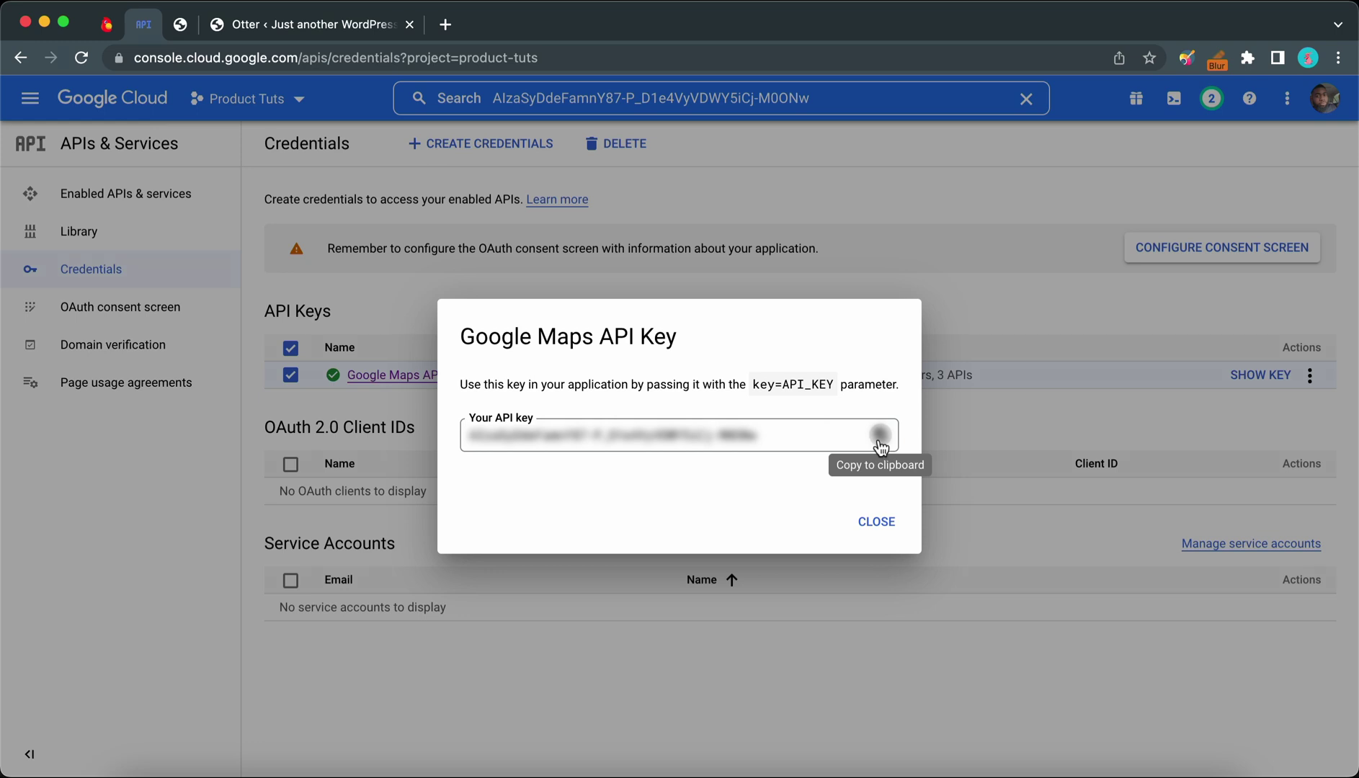
Paste the copied key into Otter's Google Maps API field and save the settings.
{"action": "left_click", "coordinate": [294, 29]}
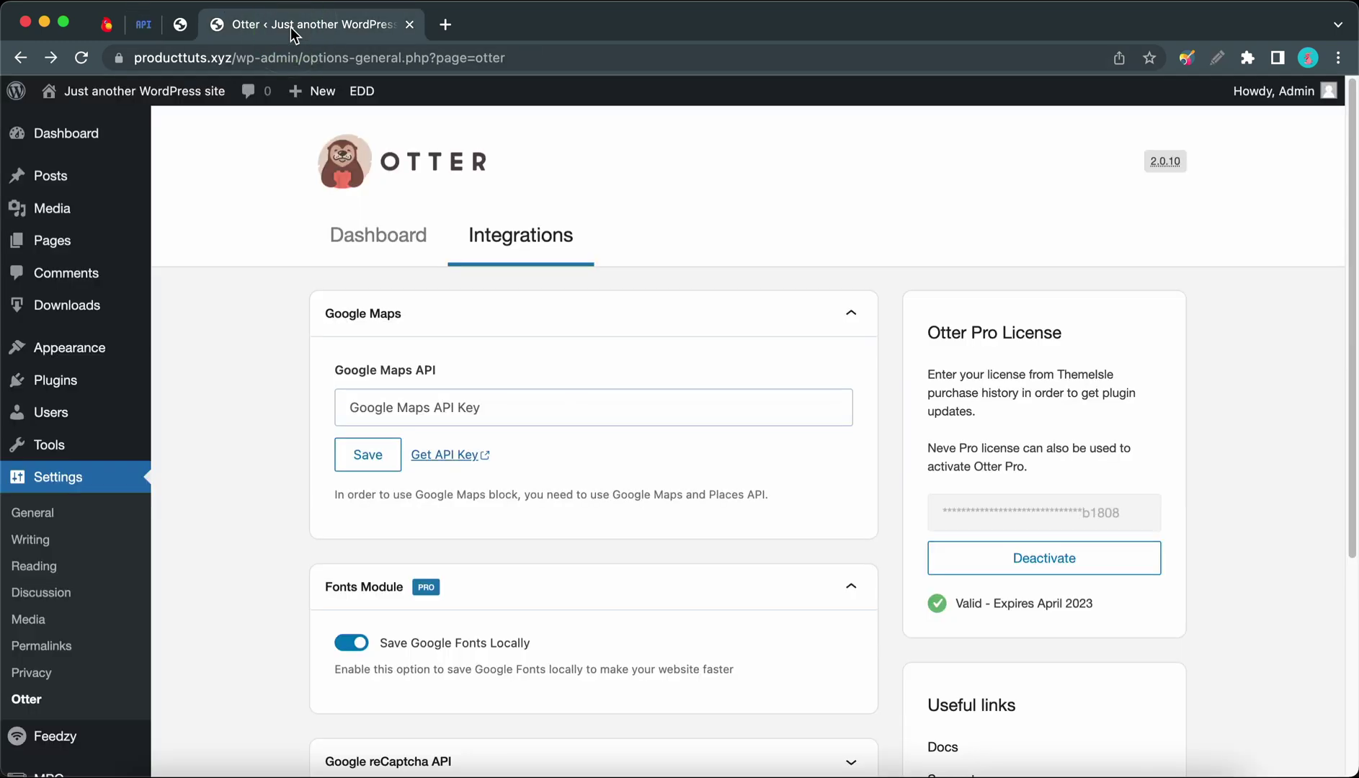
{"action": "left_click", "coordinate": [412, 403]}
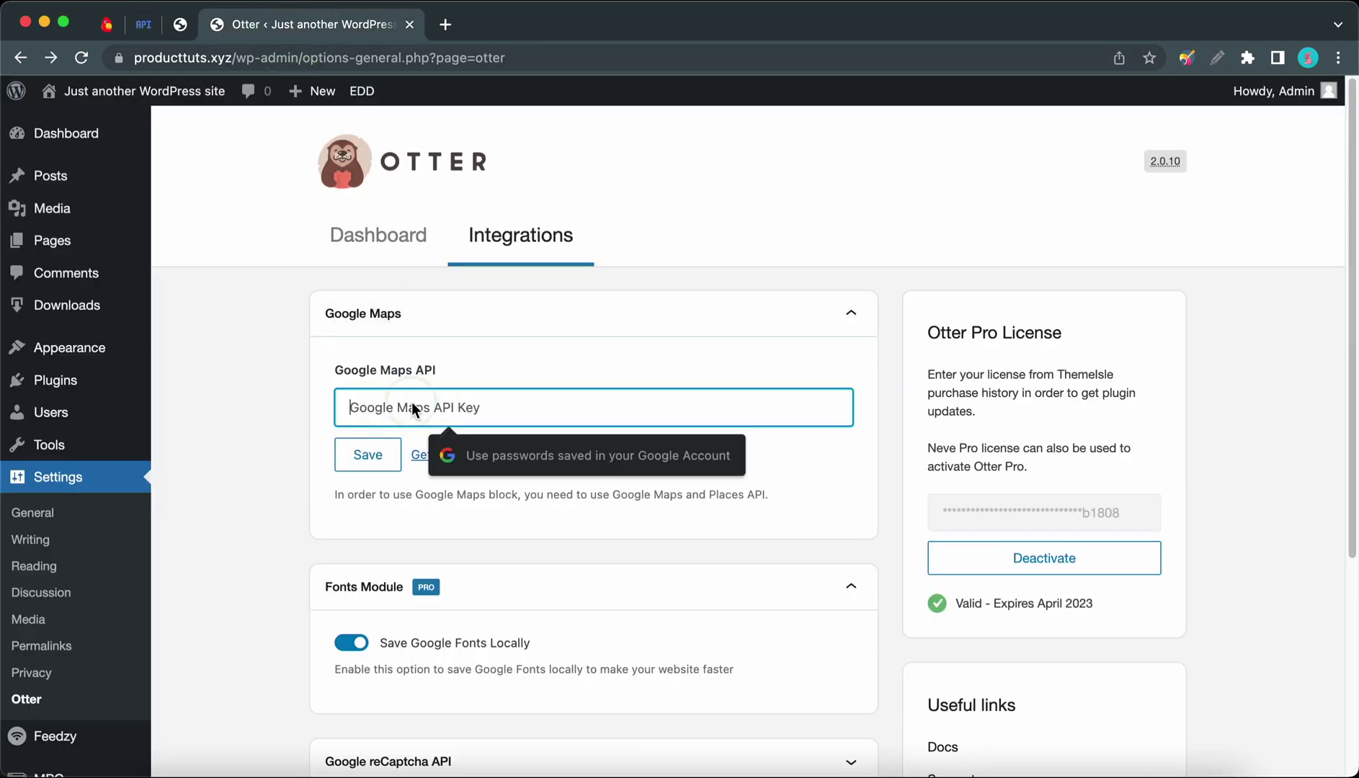
{"action": "right_click", "coordinate": [413, 400]}
{"action": "left_click", "coordinate": [463, 590]}
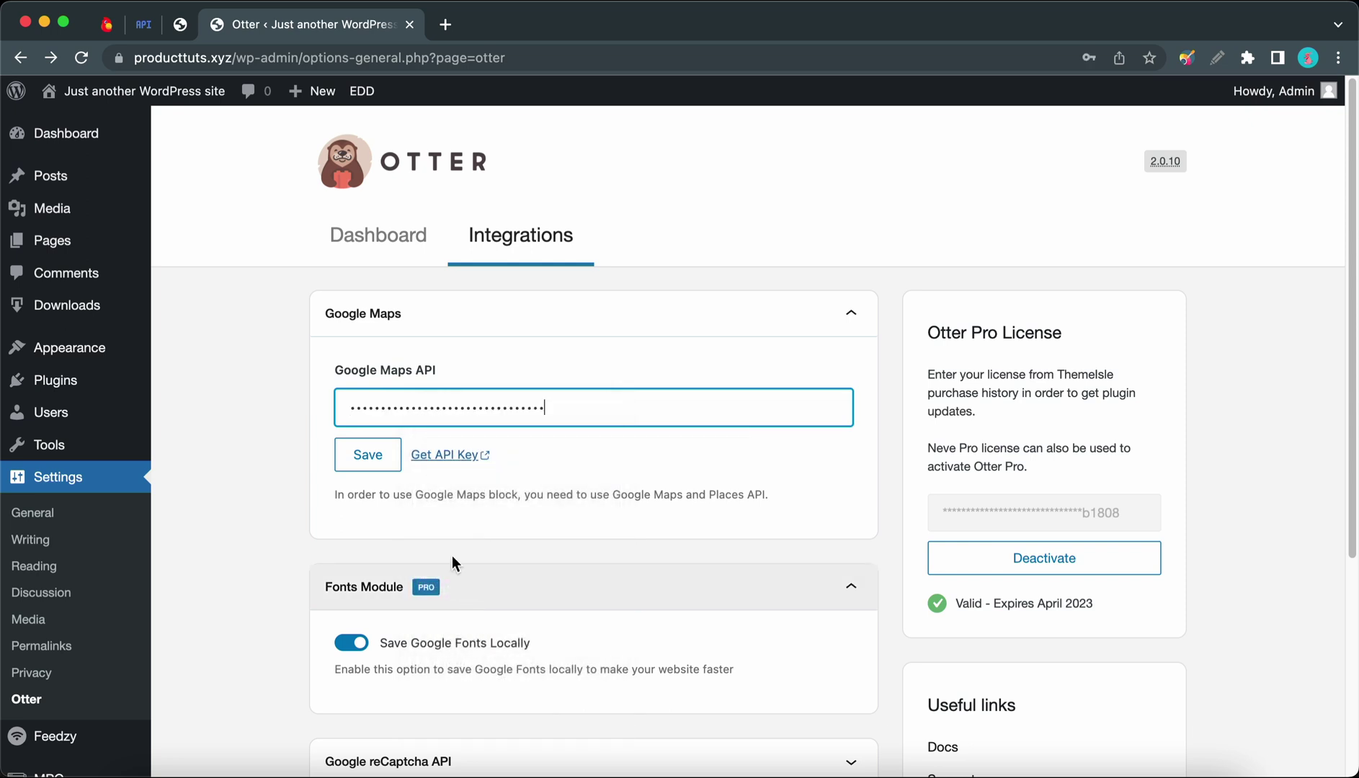
{"action": "left_click", "coordinate": [375, 456]}
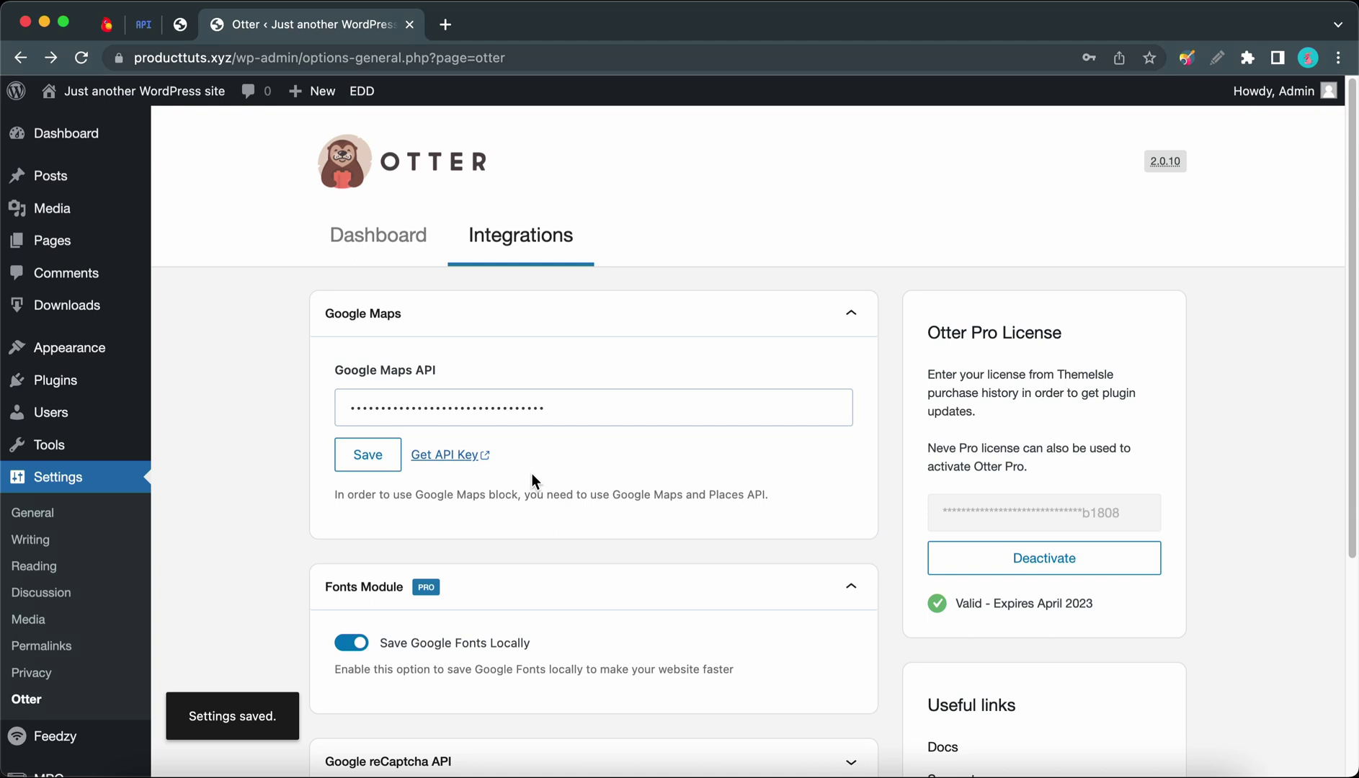
Expand the Google reCaptcha API panel, revealing its empty Site Key and Secret Key fields.
{"action": "scroll", "coordinate": [542, 474], "scroll_direction": "down", "scroll_amount": 2}
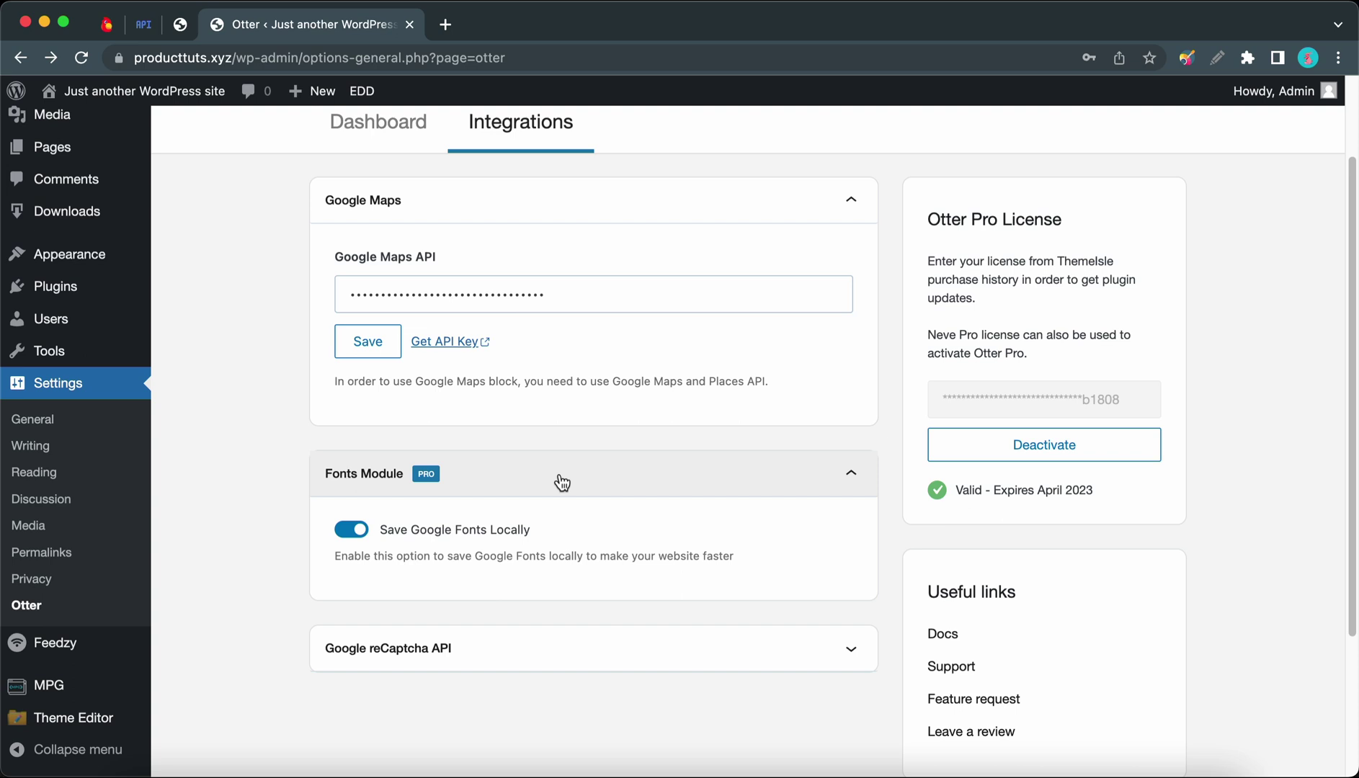
{"action": "scroll", "coordinate": [558, 481], "scroll_direction": "down", "scroll_amount": 2}
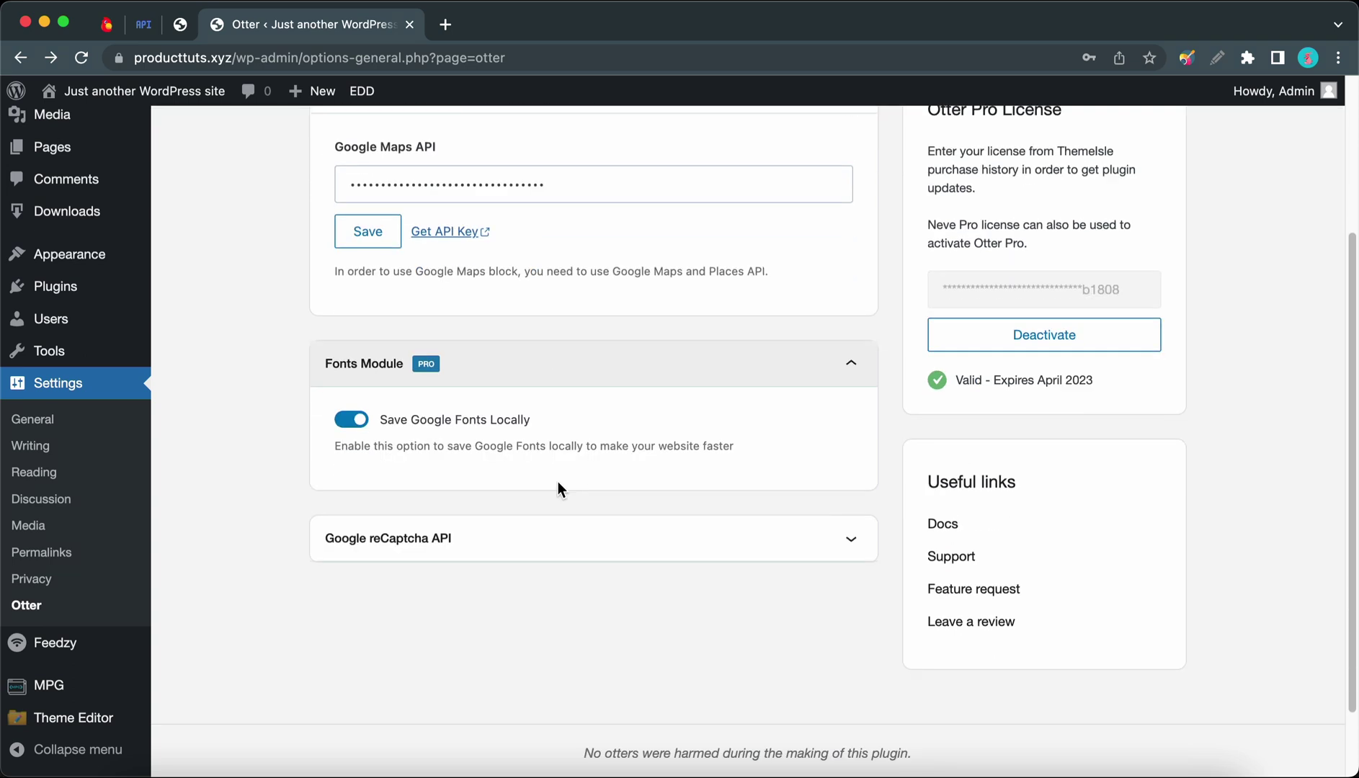
{"action": "left_click", "coordinate": [510, 534]}
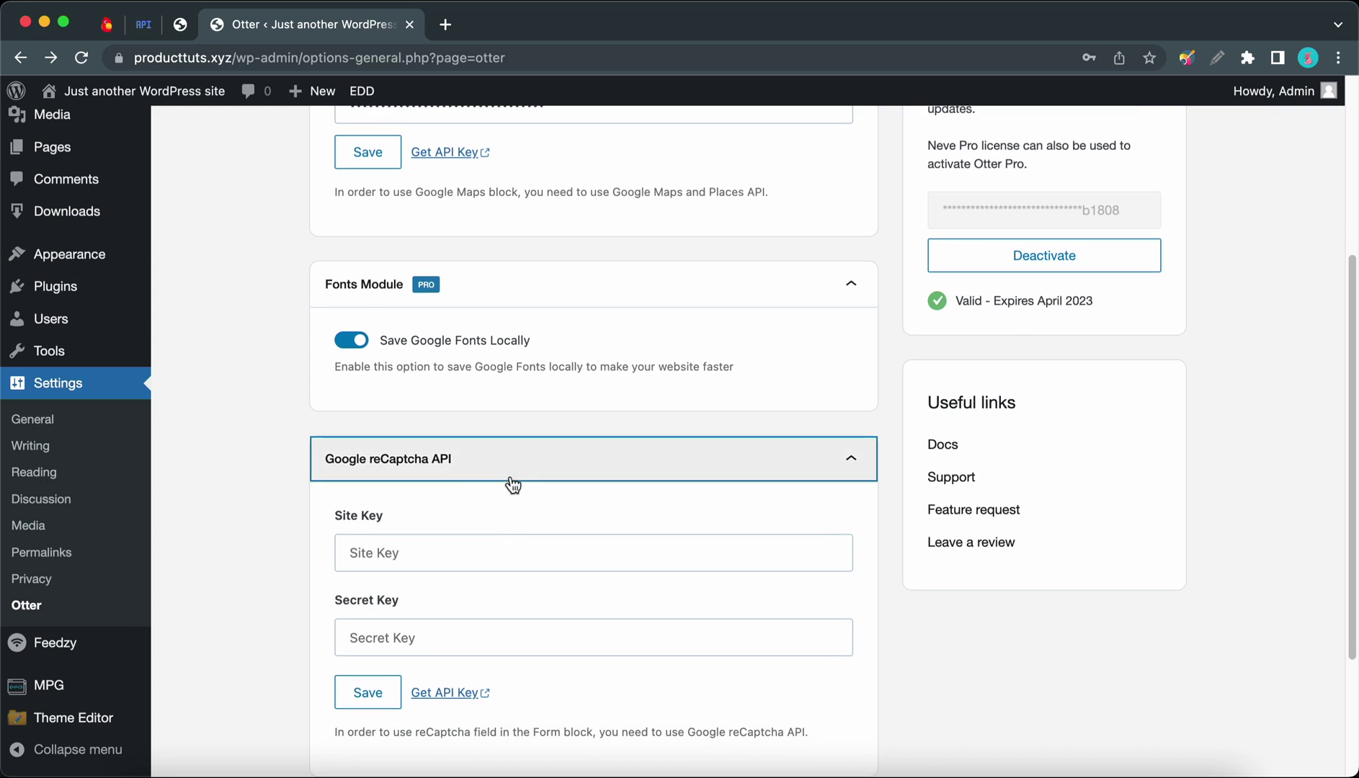
{"action": "scroll", "coordinate": [515, 482], "scroll_direction": "down", "scroll_amount": 2}
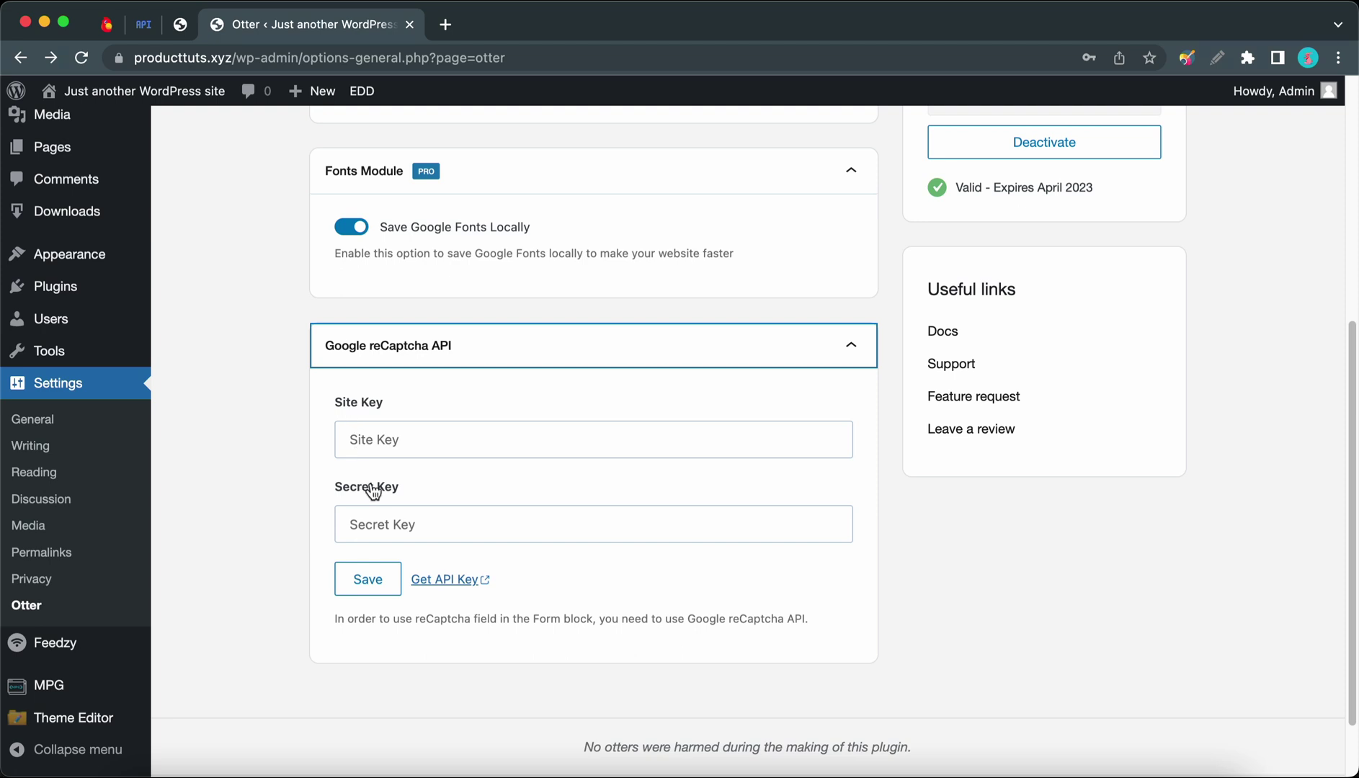
Register the site 'Product tuts' in reCAPTCHA admin and copy its new site key.
{"action": "left_click", "coordinate": [441, 579]}
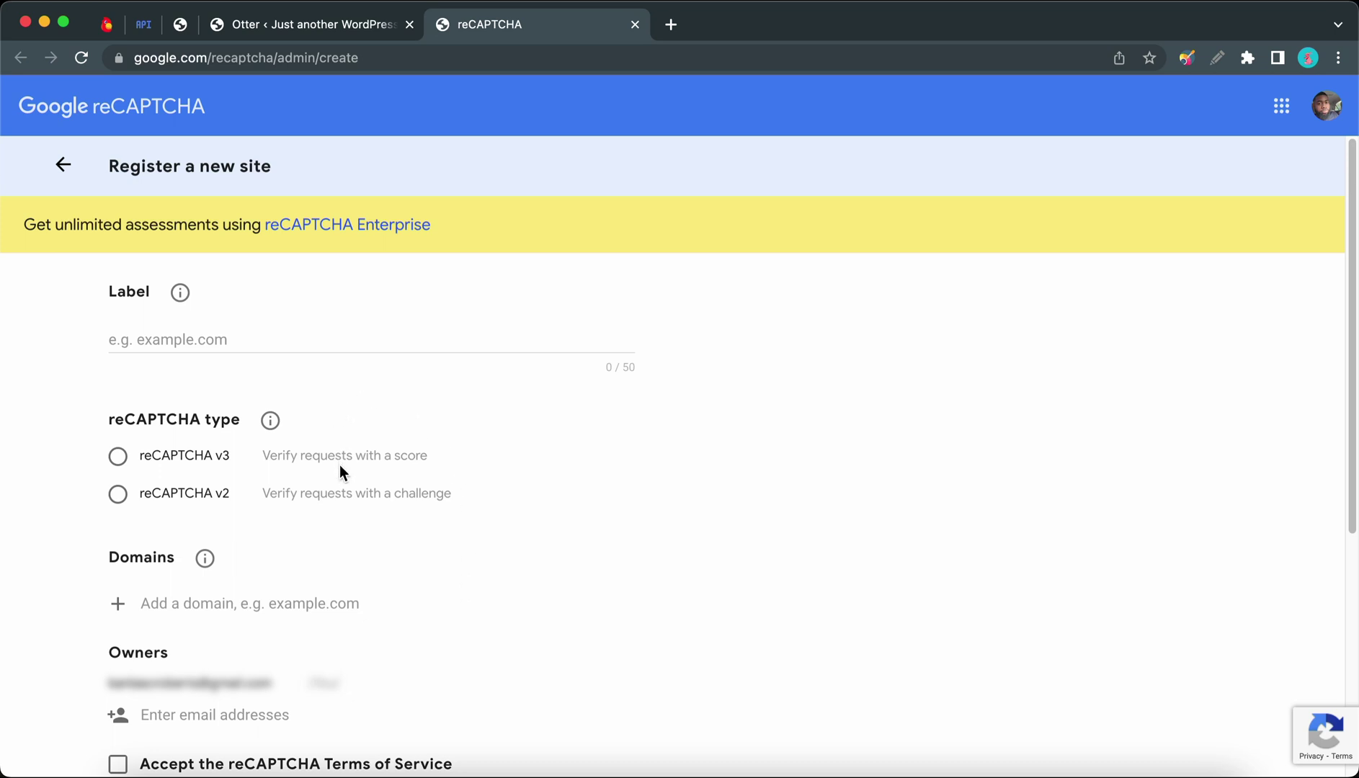
{"action": "scroll", "coordinate": [338, 477], "scroll_direction": "down", "scroll_amount": 5}
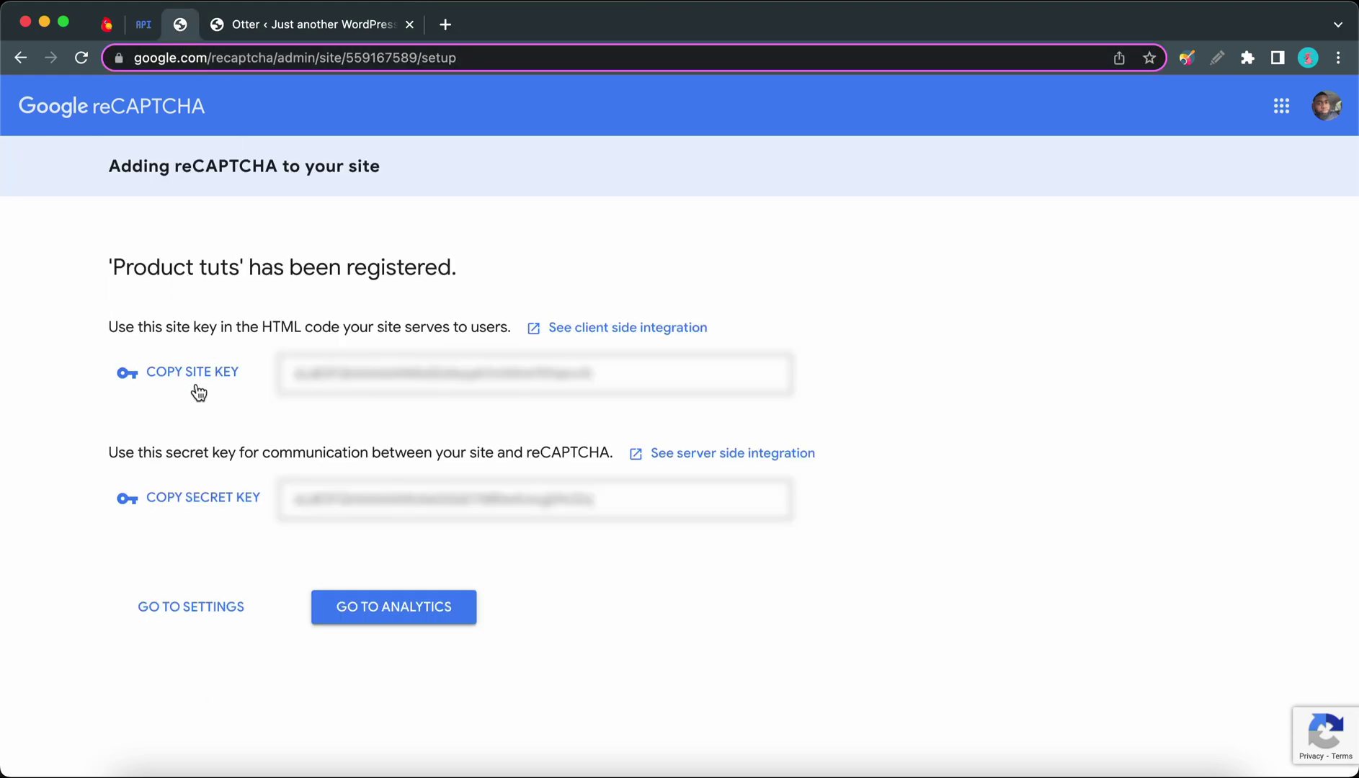
{"action": "left_click", "coordinate": [200, 376]}
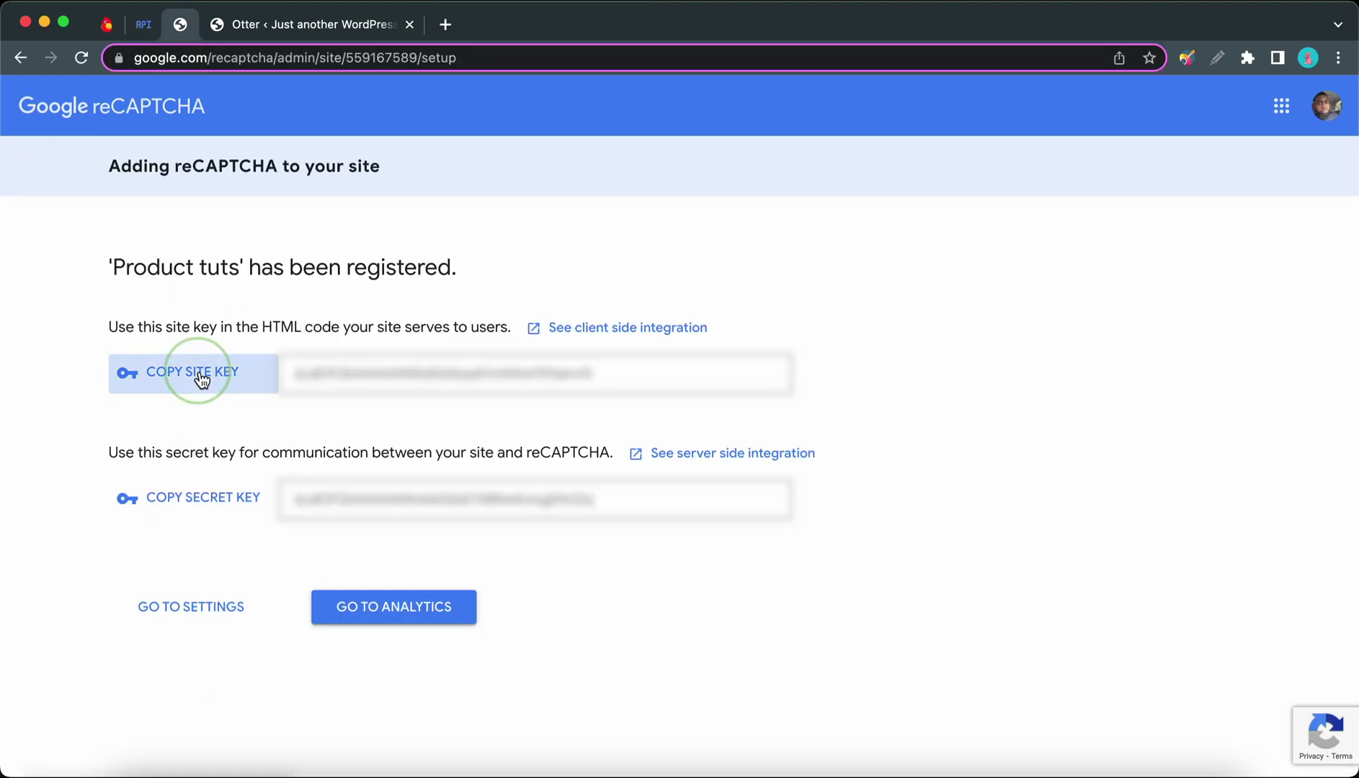
Paste the copied site key into Otter's reCaptcha Site Key field.
{"action": "left_click", "coordinate": [216, 32]}
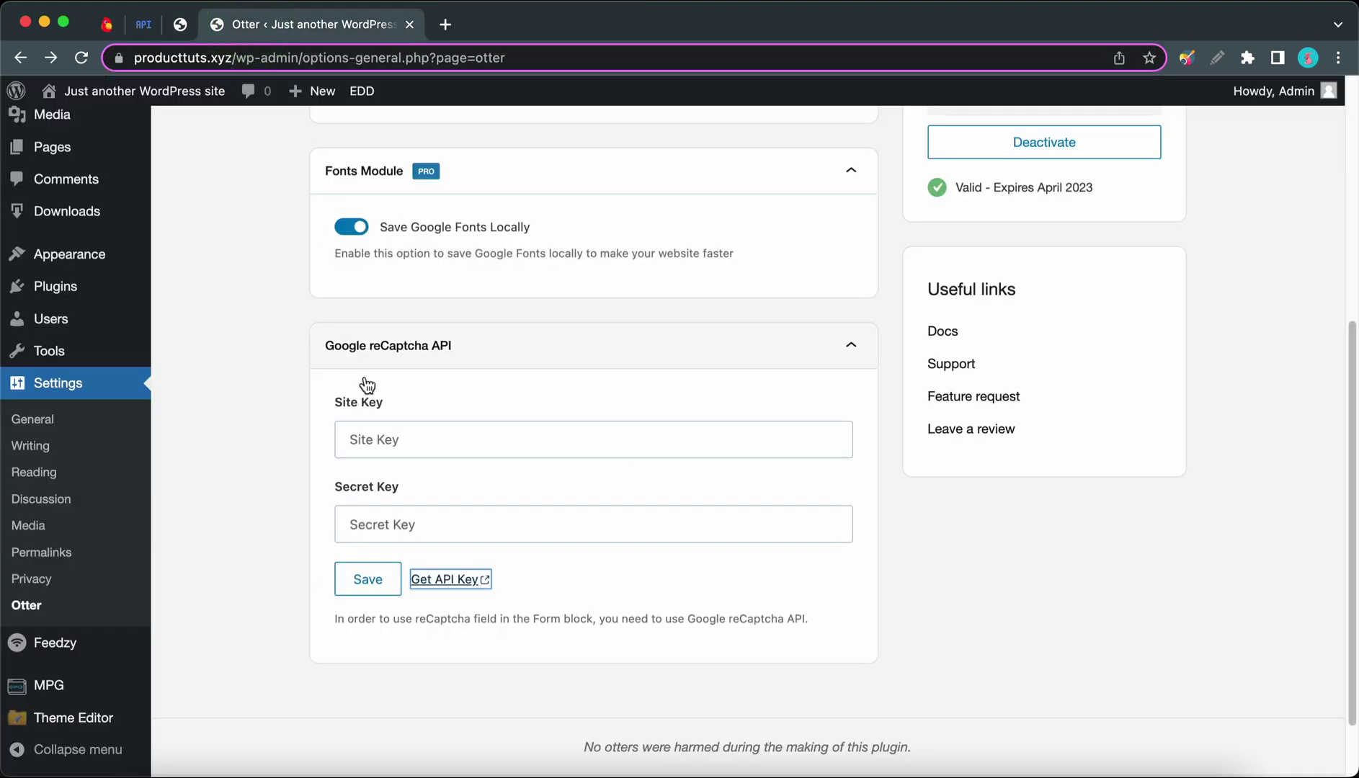
{"action": "right_click", "coordinate": [385, 437]}
{"action": "left_click", "coordinate": [424, 614]}
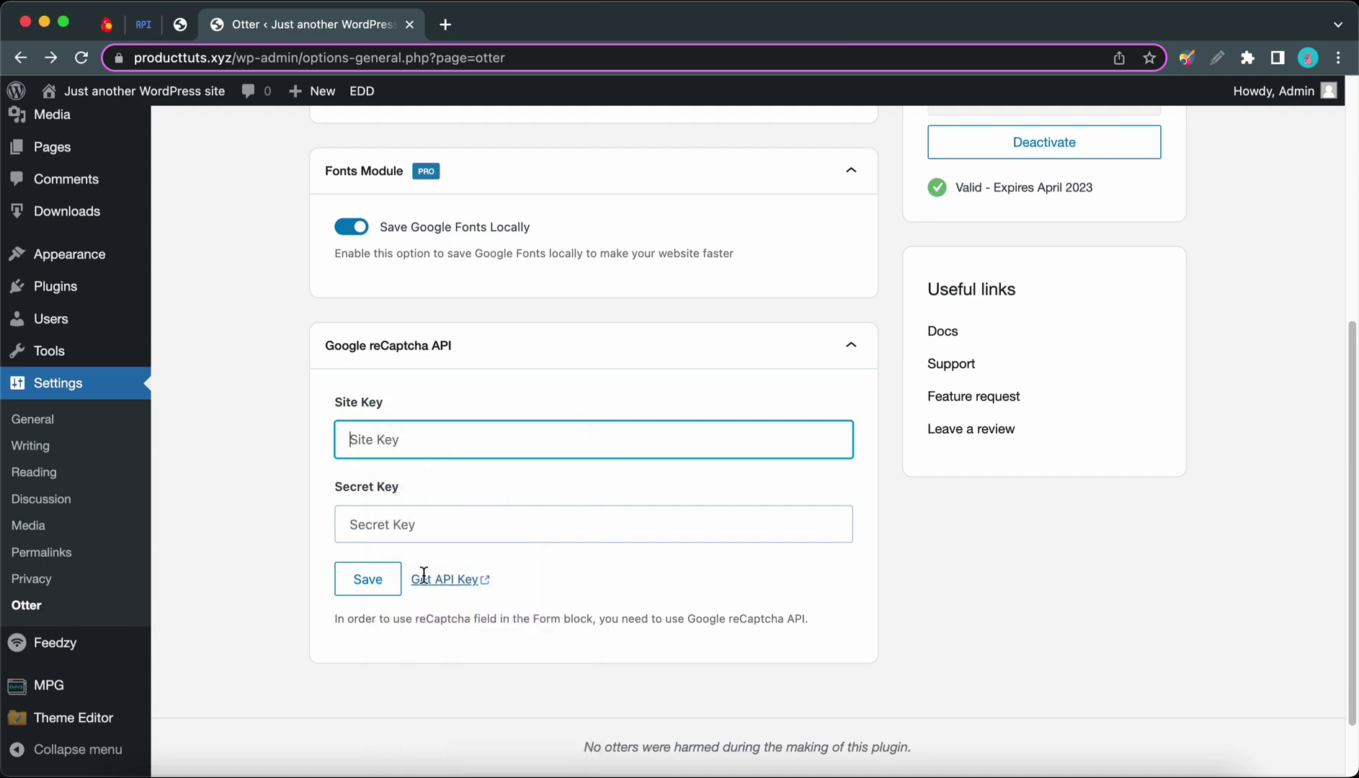
Copy the reCAPTCHA secret key into Otter's Secret Key field and save the reCaptcha settings.
{"action": "left_click", "coordinate": [180, 24]}
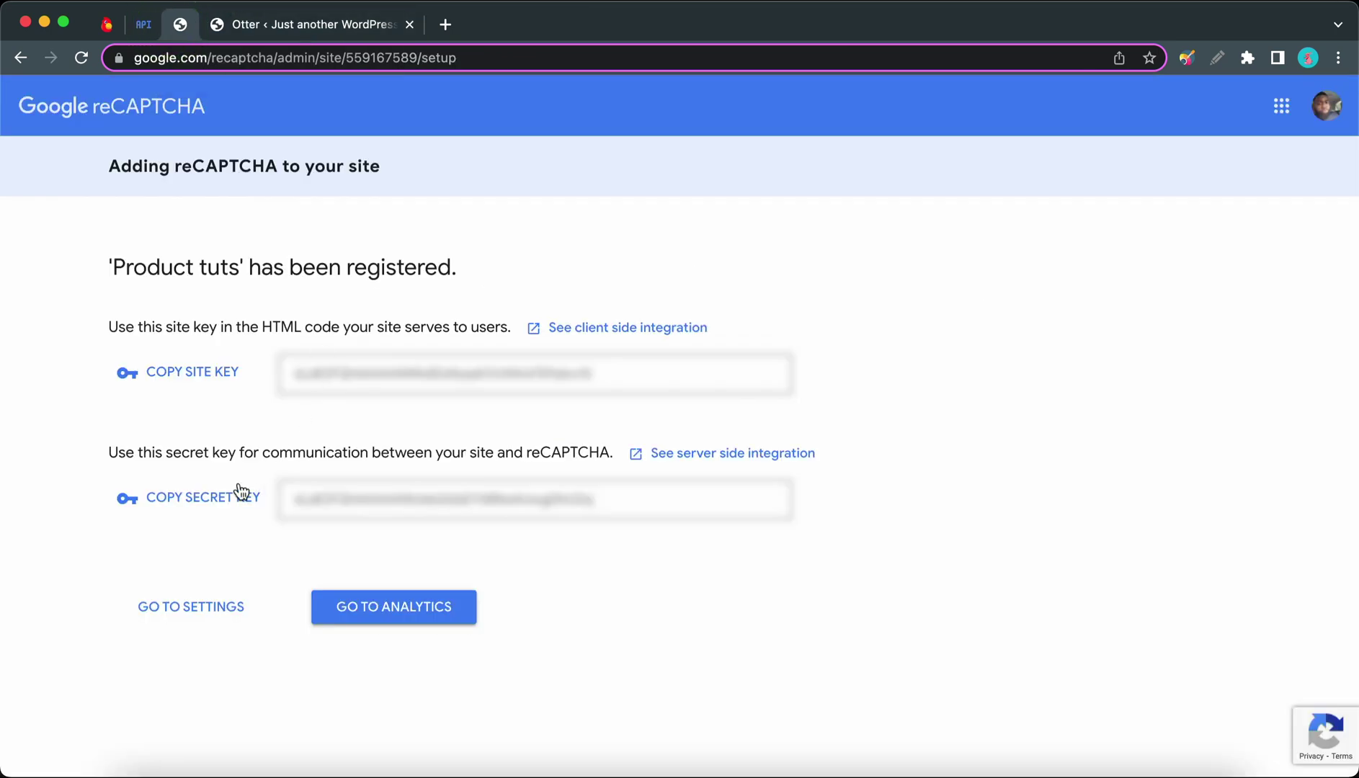
{"action": "left_click", "coordinate": [241, 492]}
{"action": "left_click", "coordinate": [311, 27]}
{"action": "right_click", "coordinate": [446, 531]}
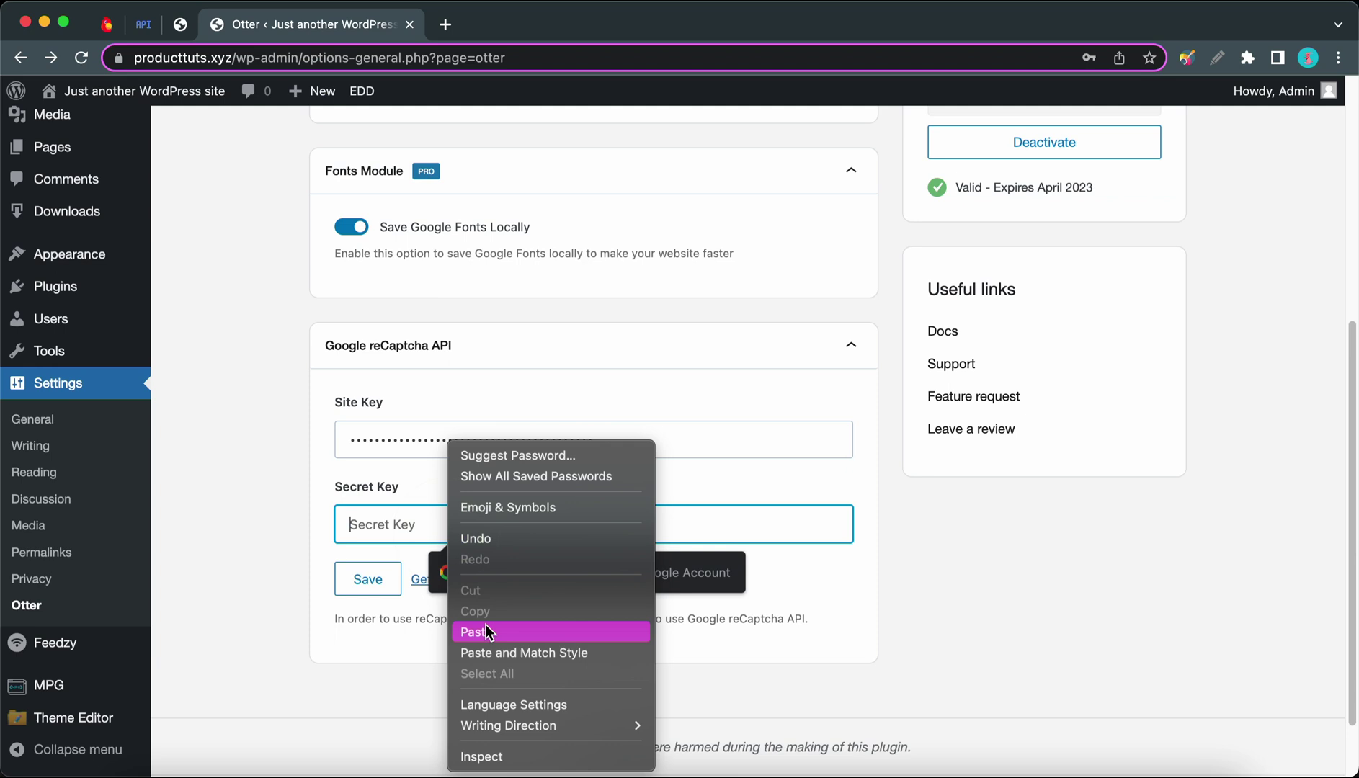
{"action": "left_click", "coordinate": [485, 631]}
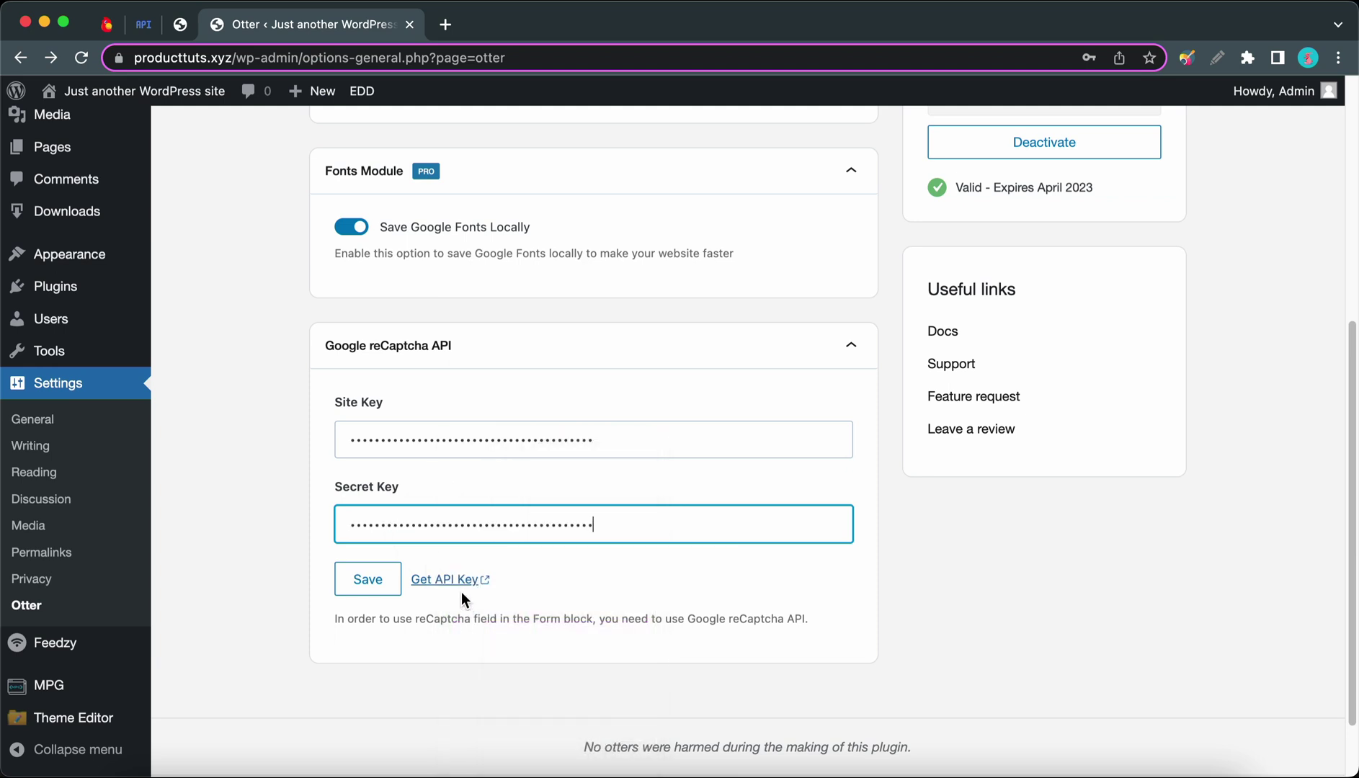
{"action": "left_click", "coordinate": [368, 577]}
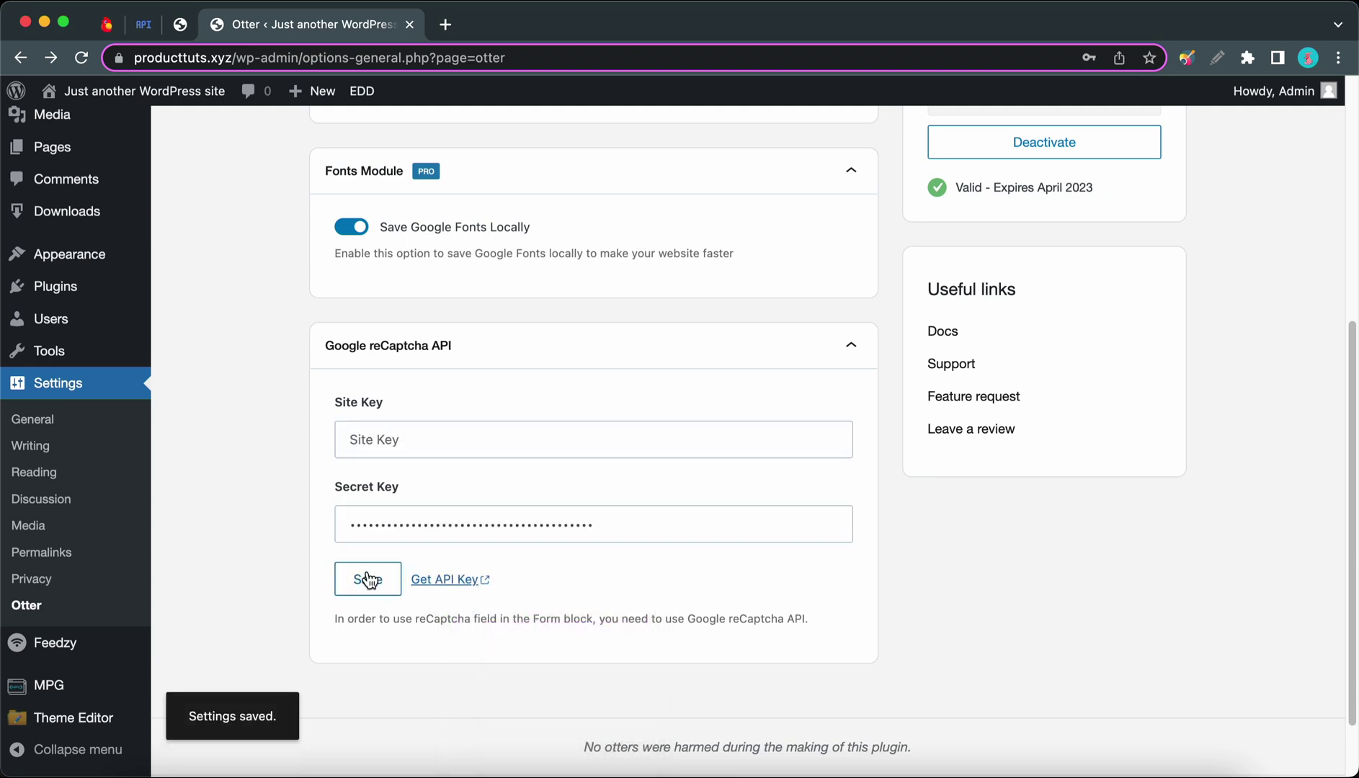
{"action": "left_click", "coordinate": [369, 578]}
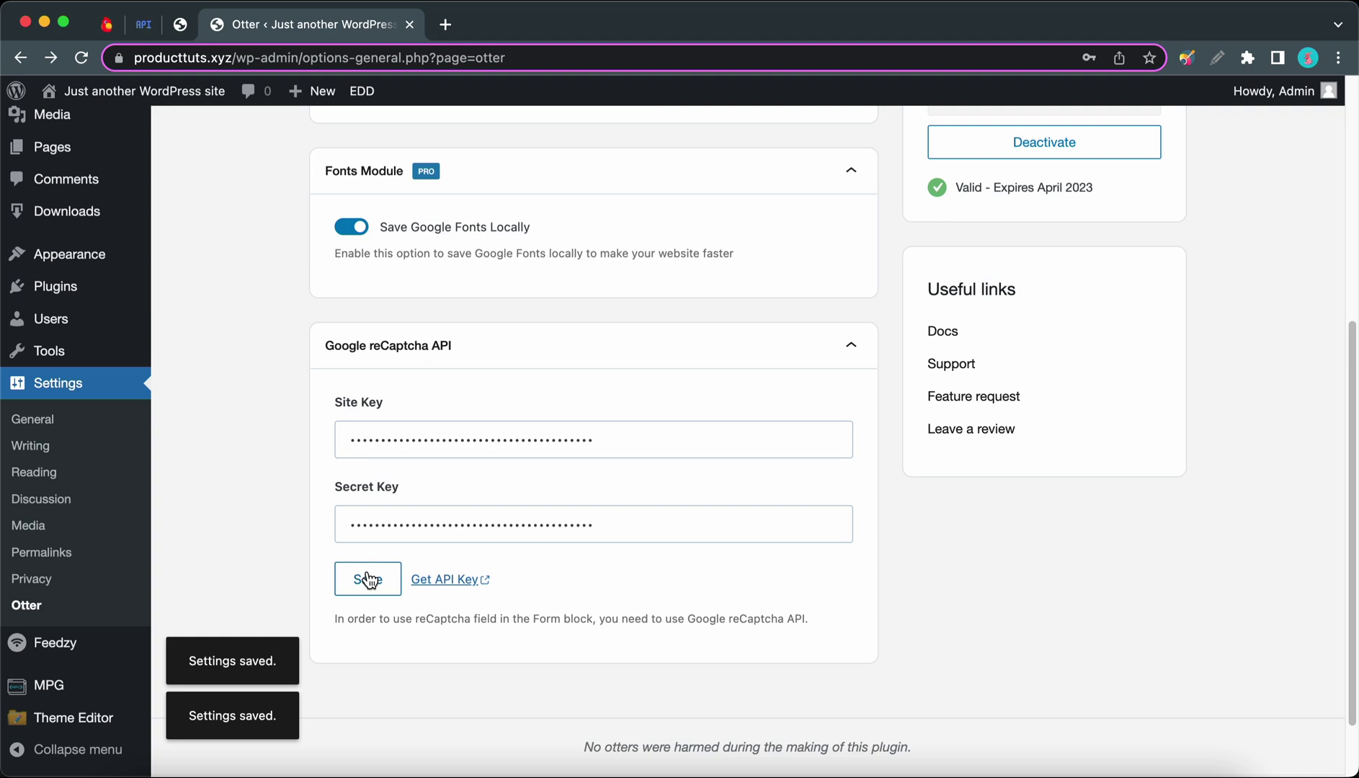